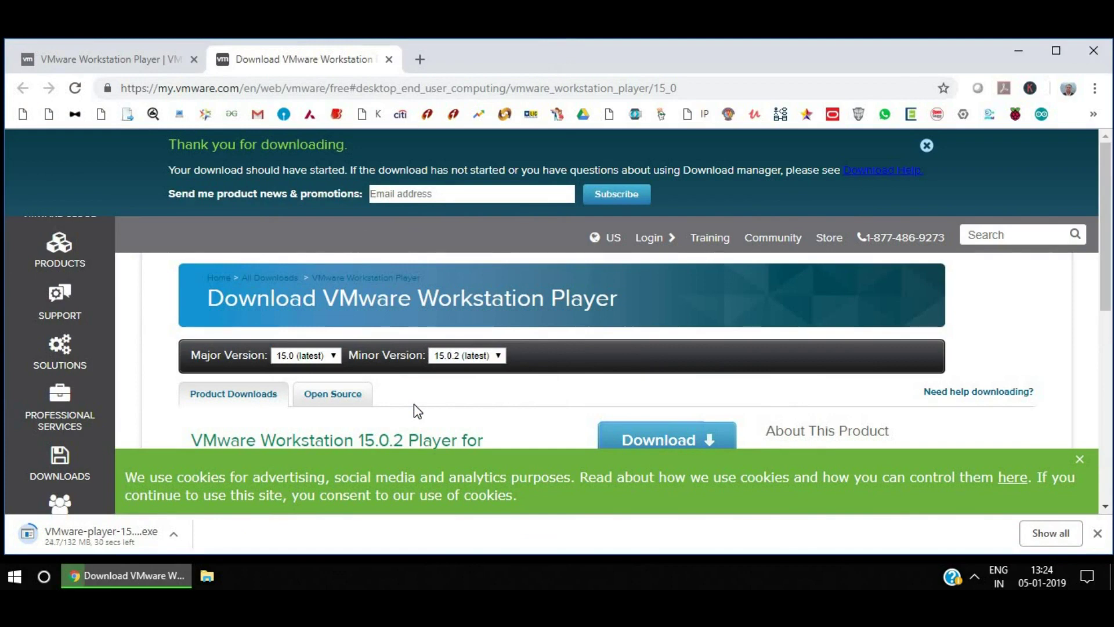
Close the VMware download tab and search for 'linux mint' from the address bar.
click(388, 61)
click(292, 87)
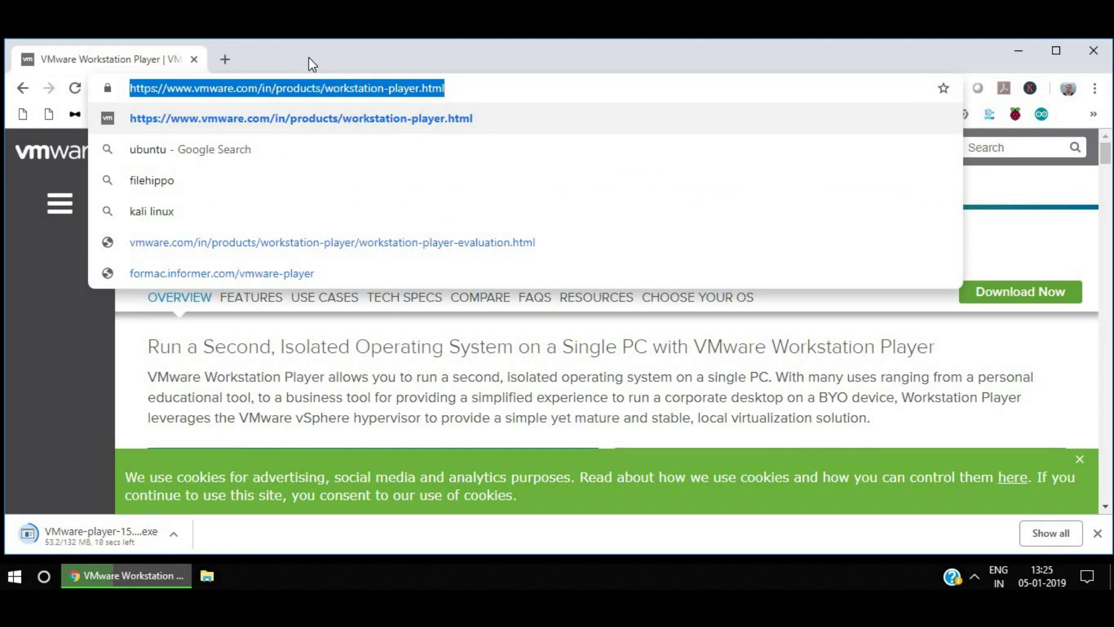
text(linux )
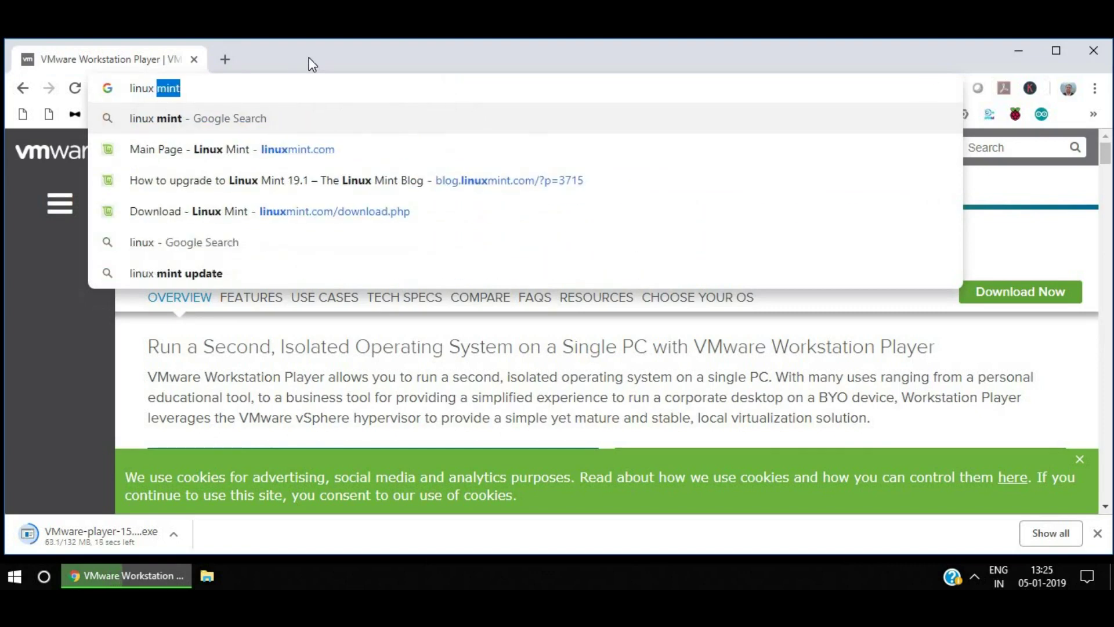
text(mint)
key(Return)
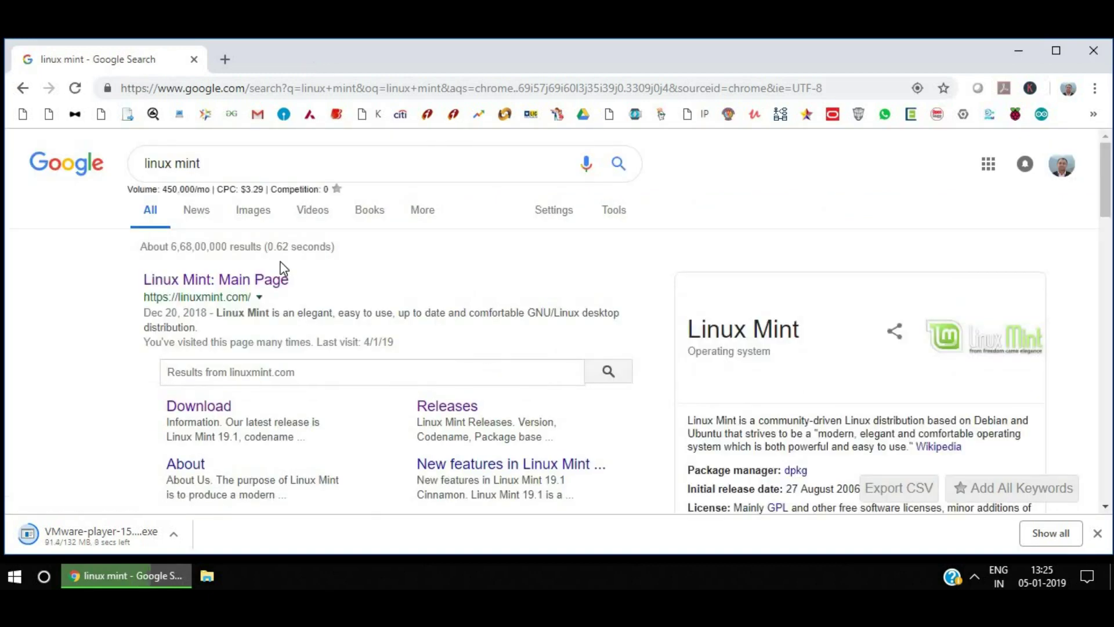
Go to linuxmint.com's download page and choose the Cinnamon 64-bit edition.
click(221, 280)
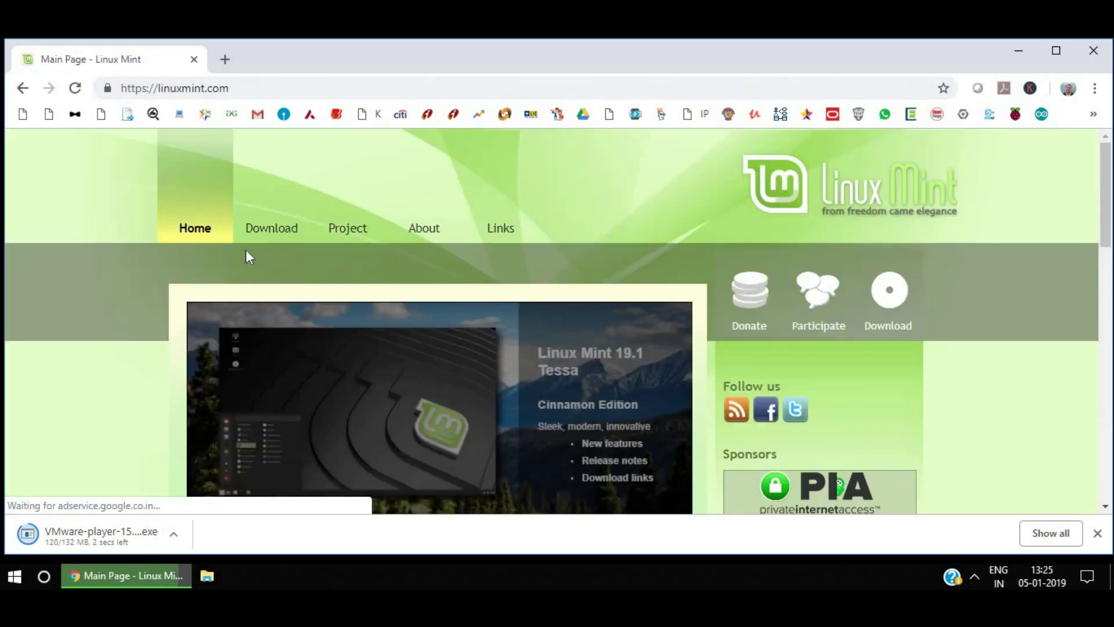
click(260, 233)
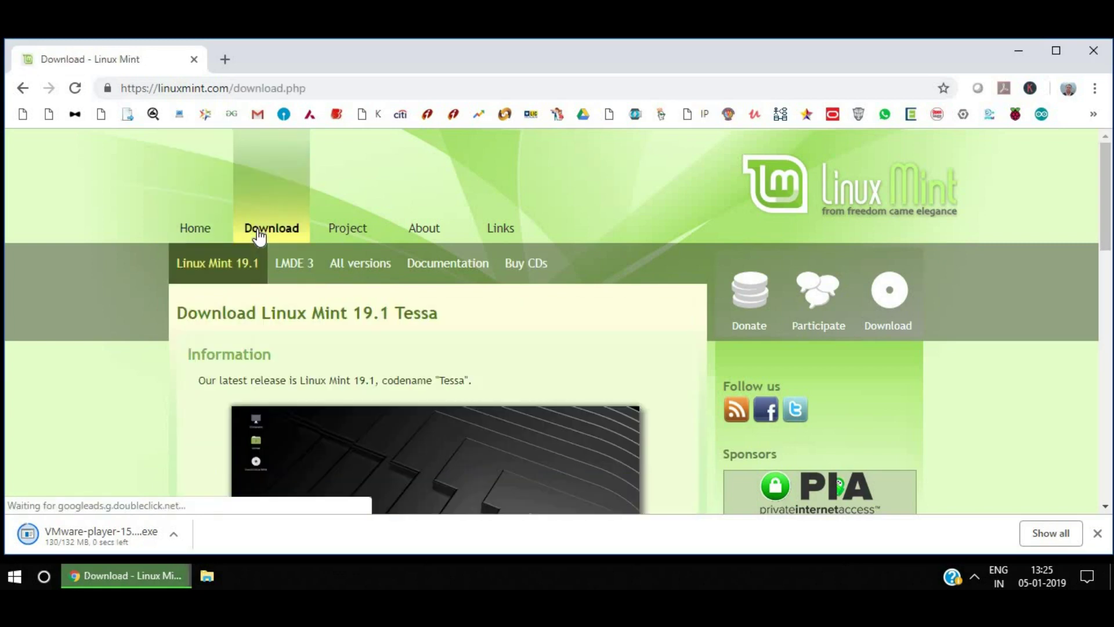
scroll(317, 350, down, 2)
scroll(316, 350, down, 6)
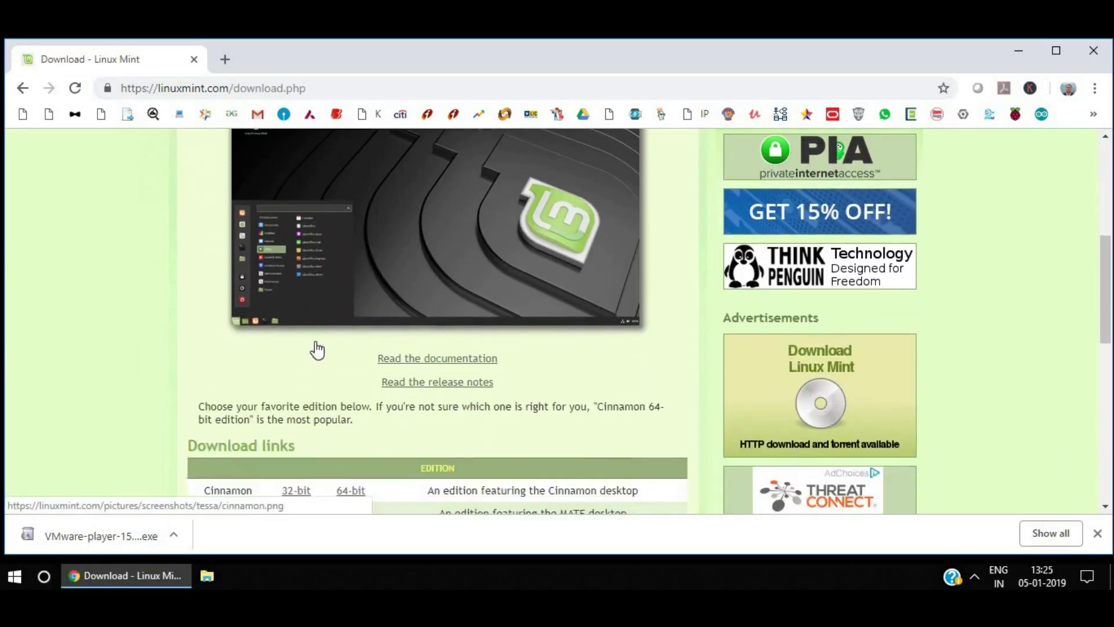
scroll(317, 350, down, 1)
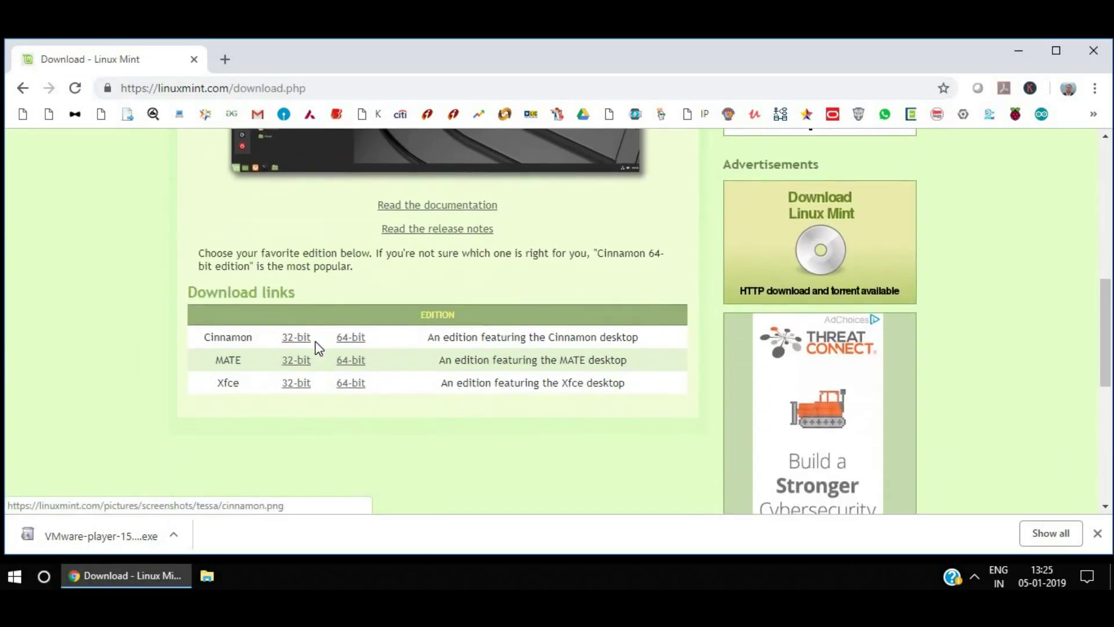
click(352, 342)
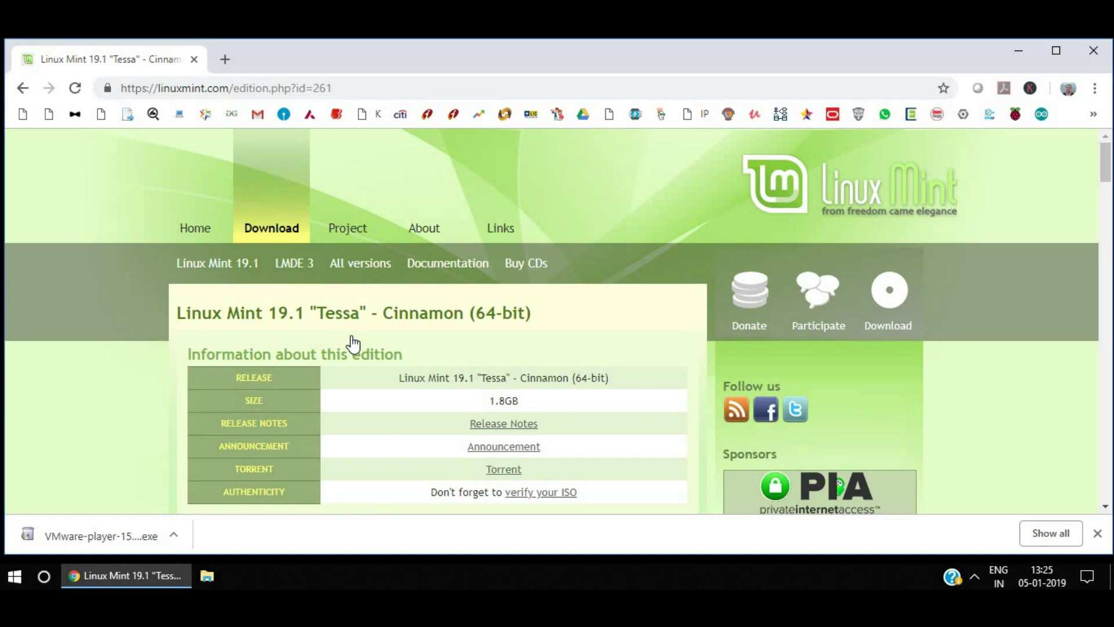
Save linuxmint-19.1-cinnamon-64bit.iso to the Desktop from the Manitoba Unix User Group mirror.
scroll(353, 344, down, 4)
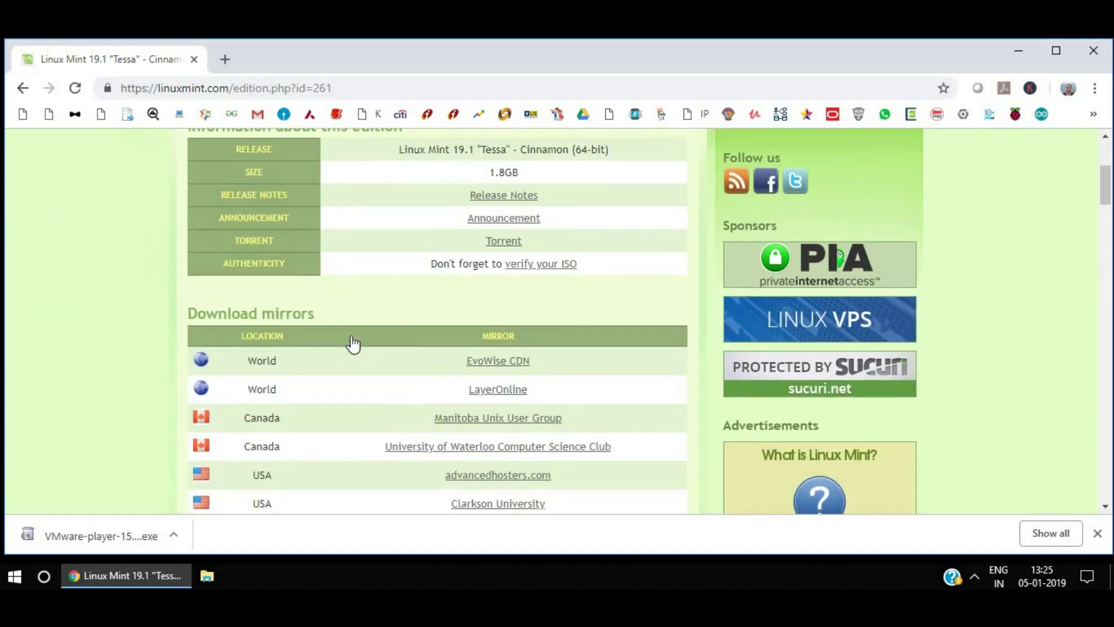
click(476, 420)
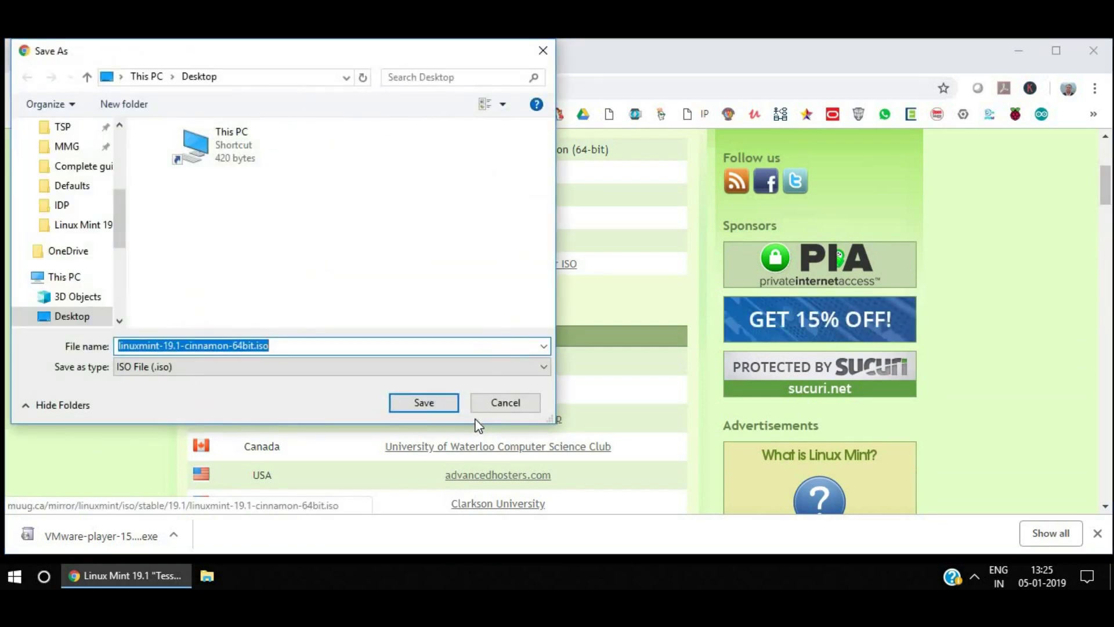
click(422, 405)
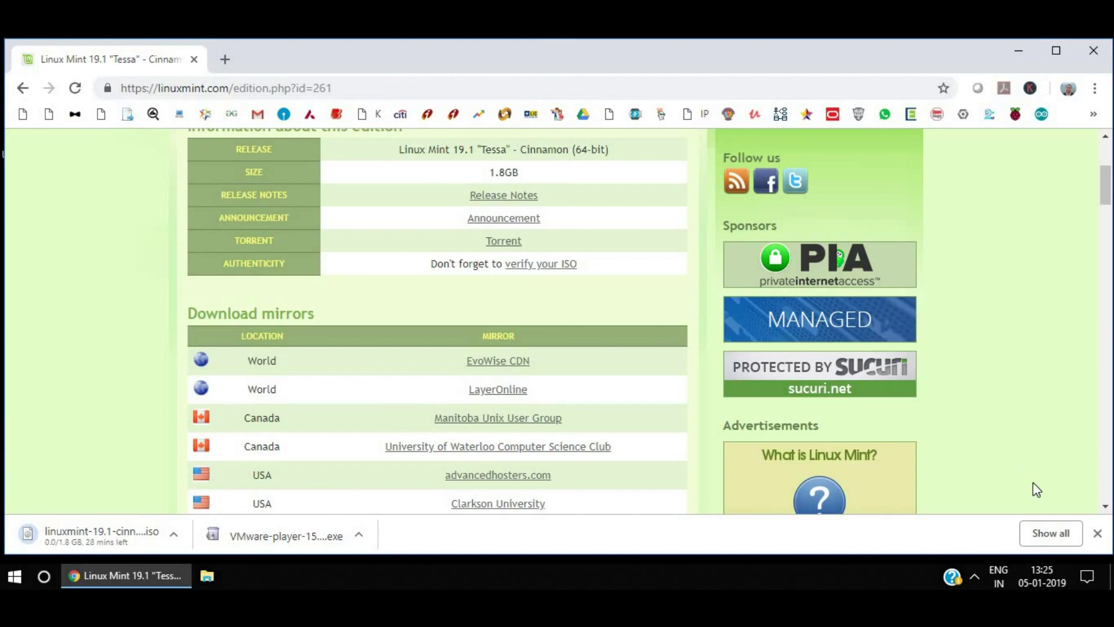
click(1097, 533)
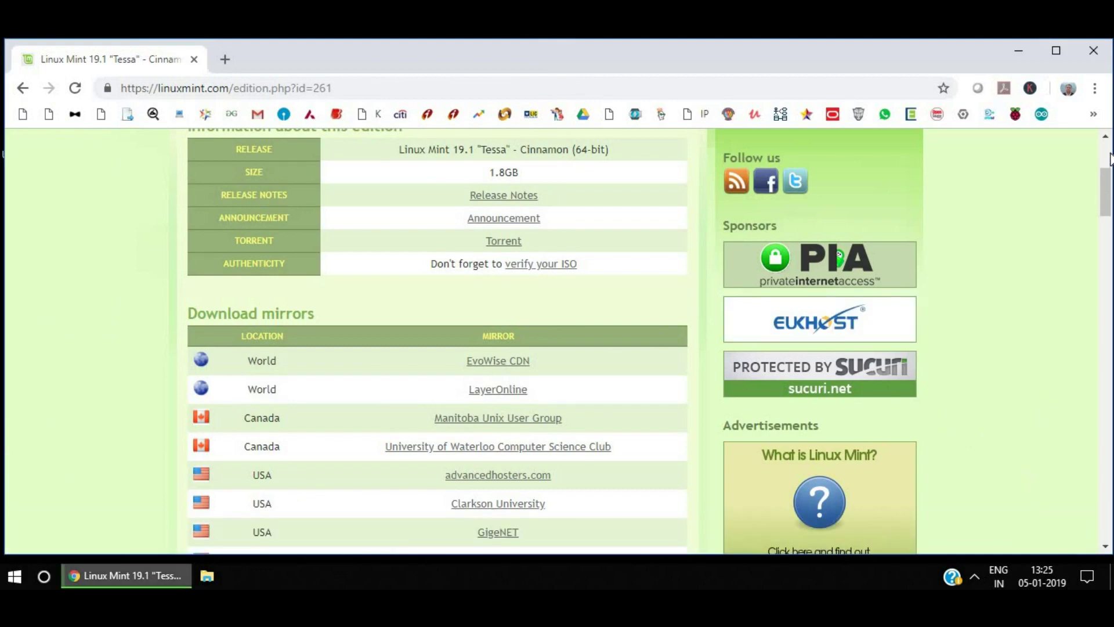
scroll(1105, 158, up, 4)
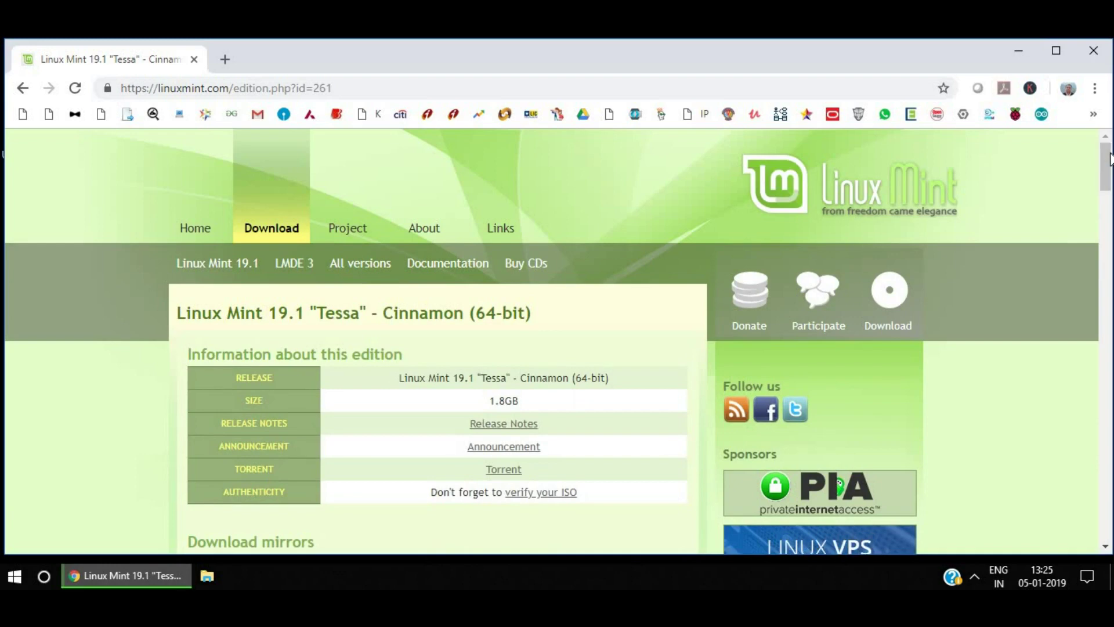
Close Chrome and select the VMware-player installer on the desktop.
click(1093, 51)
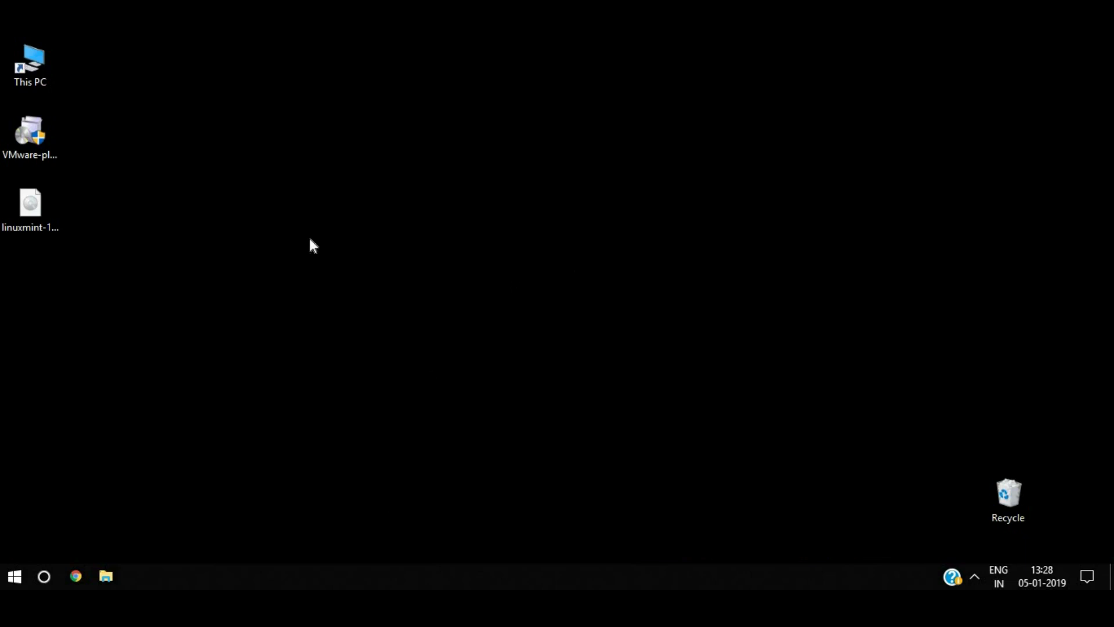
click(48, 137)
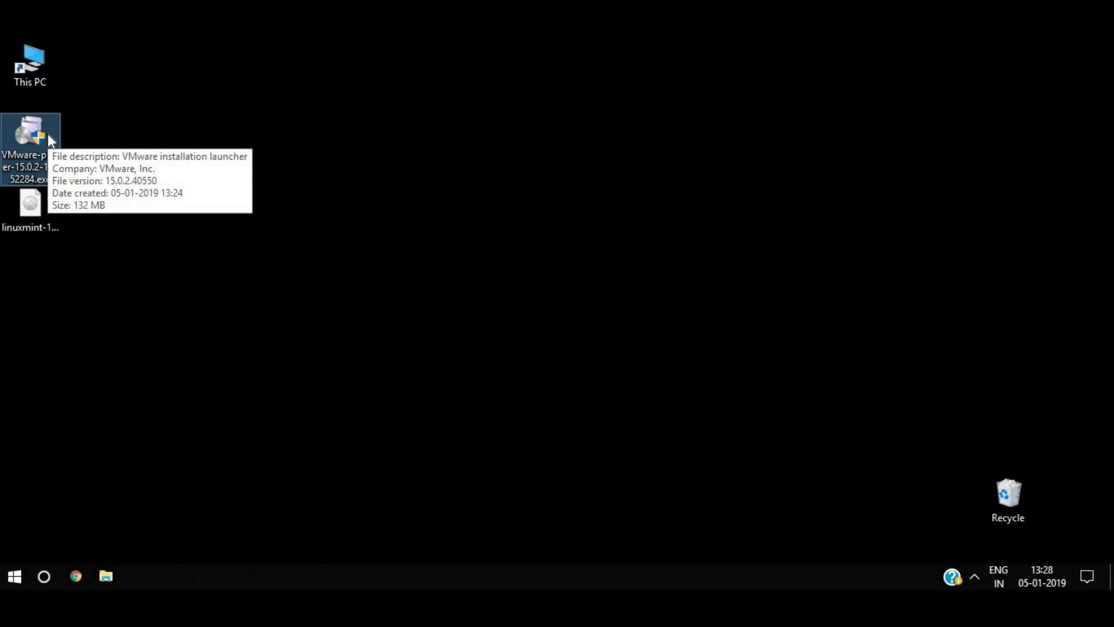
Launch the VMware-player installer and accept the license agreement.
double_click(49, 137)
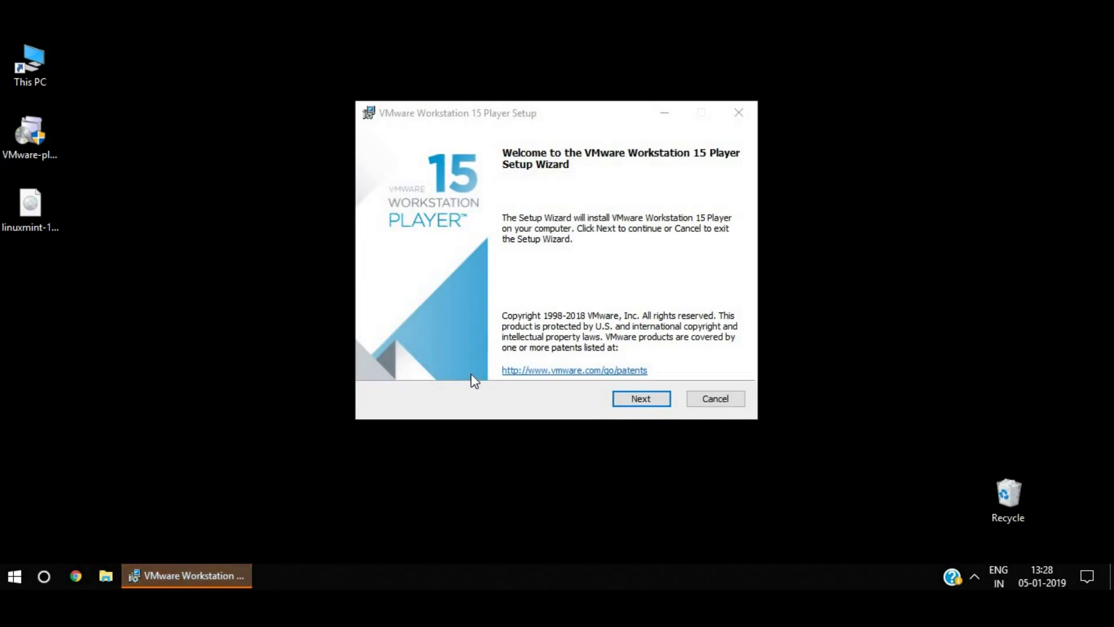
click(638, 399)
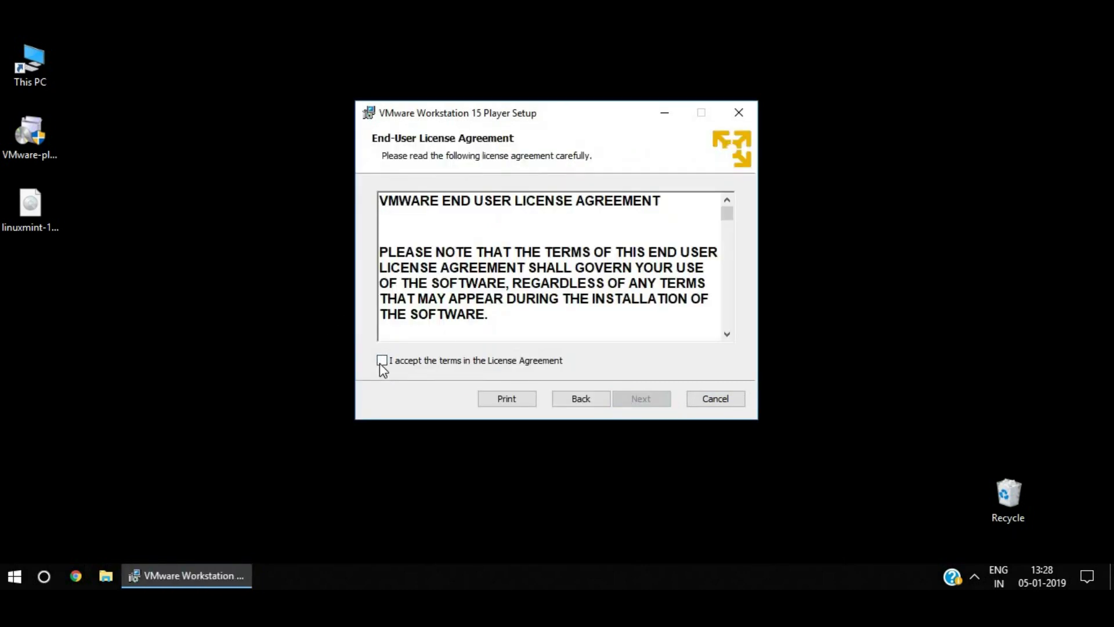
click(381, 362)
click(647, 399)
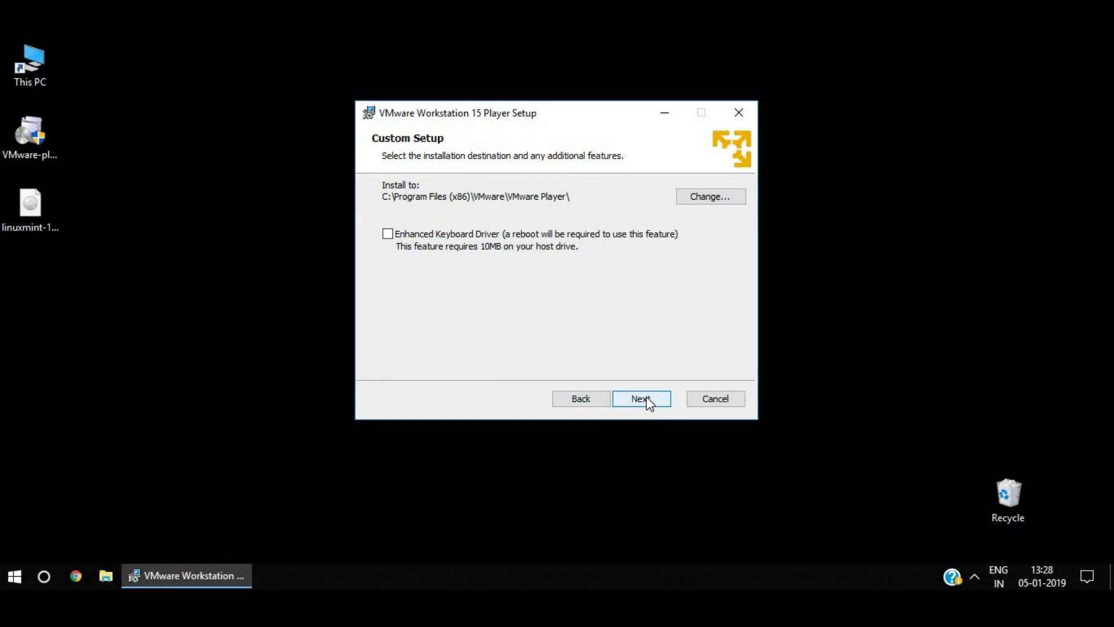
Keep the default location, update/CEIP settings and shortcuts, and start installing Workstation 15 Player.
click(647, 399)
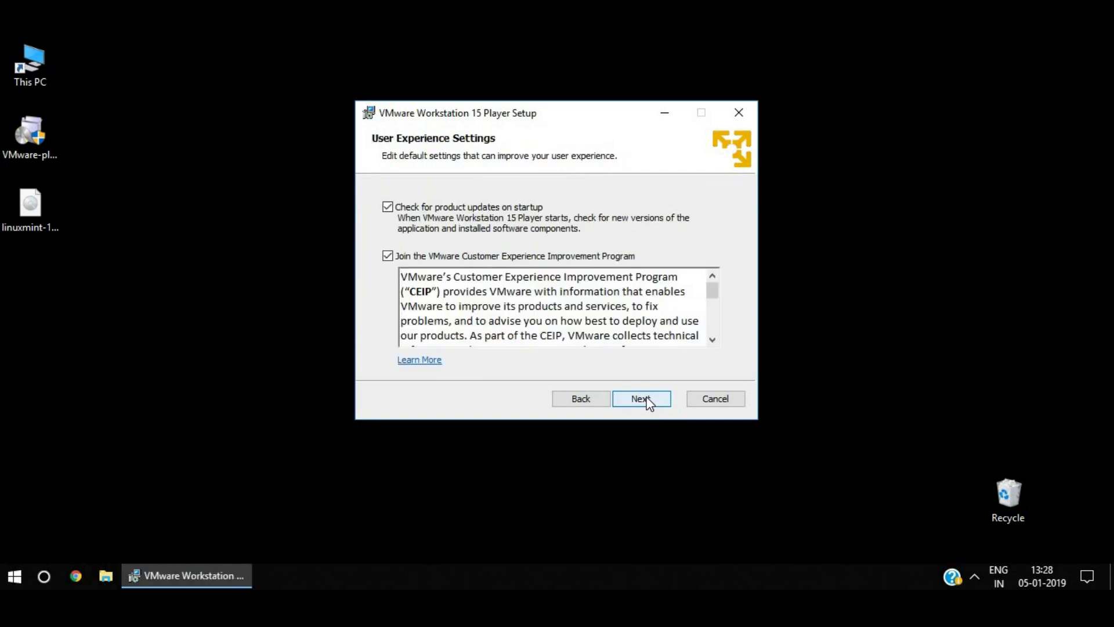
click(713, 340)
click(712, 341)
click(712, 341)
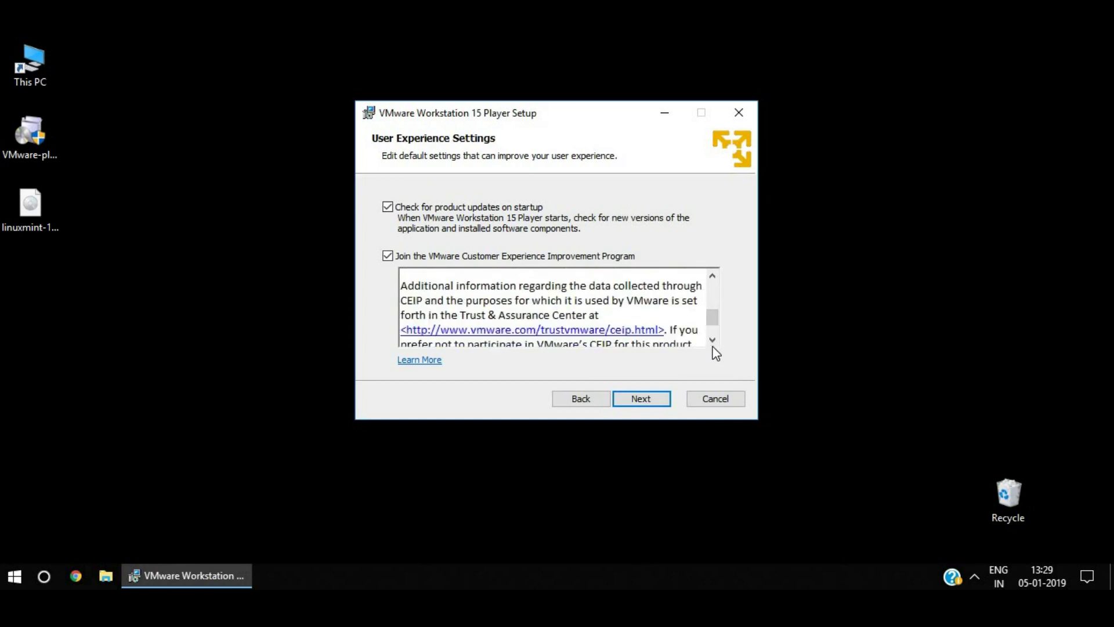
click(713, 340)
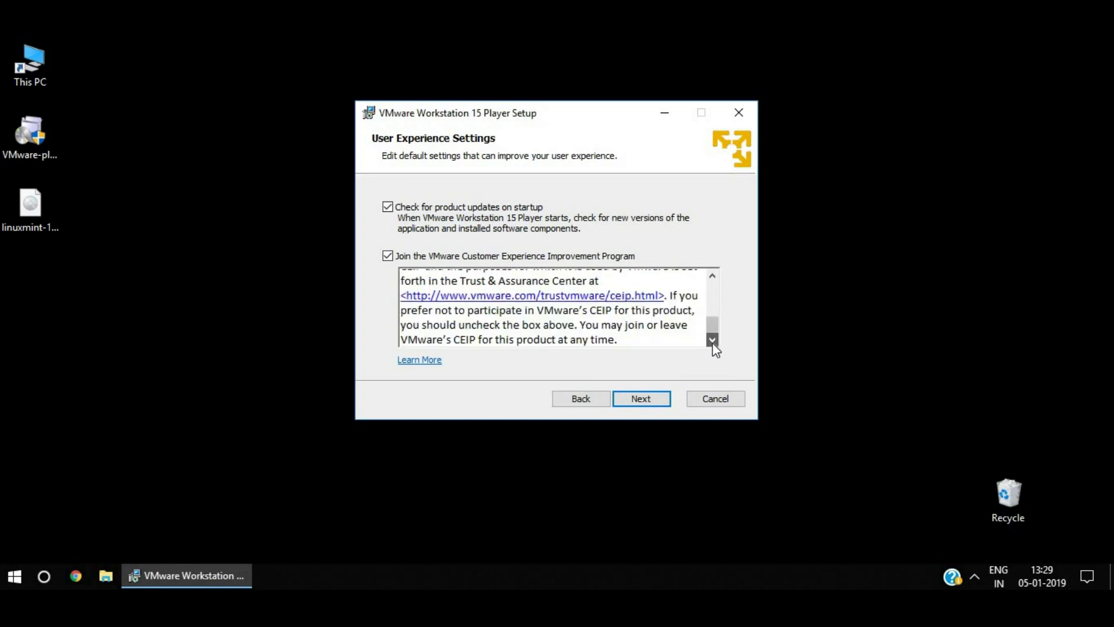
click(648, 401)
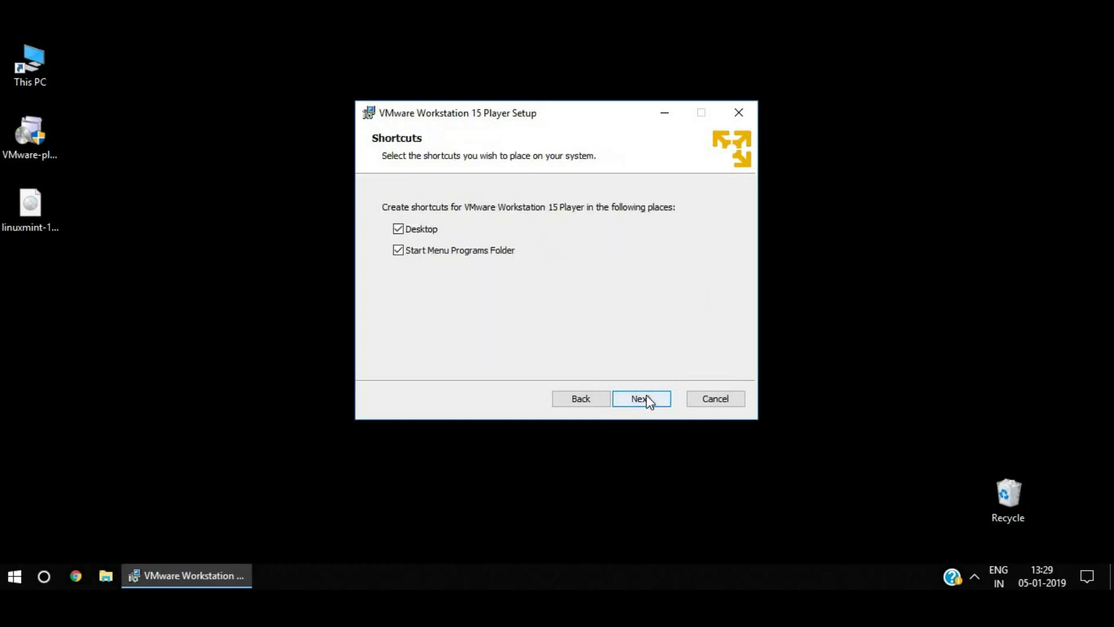
click(648, 402)
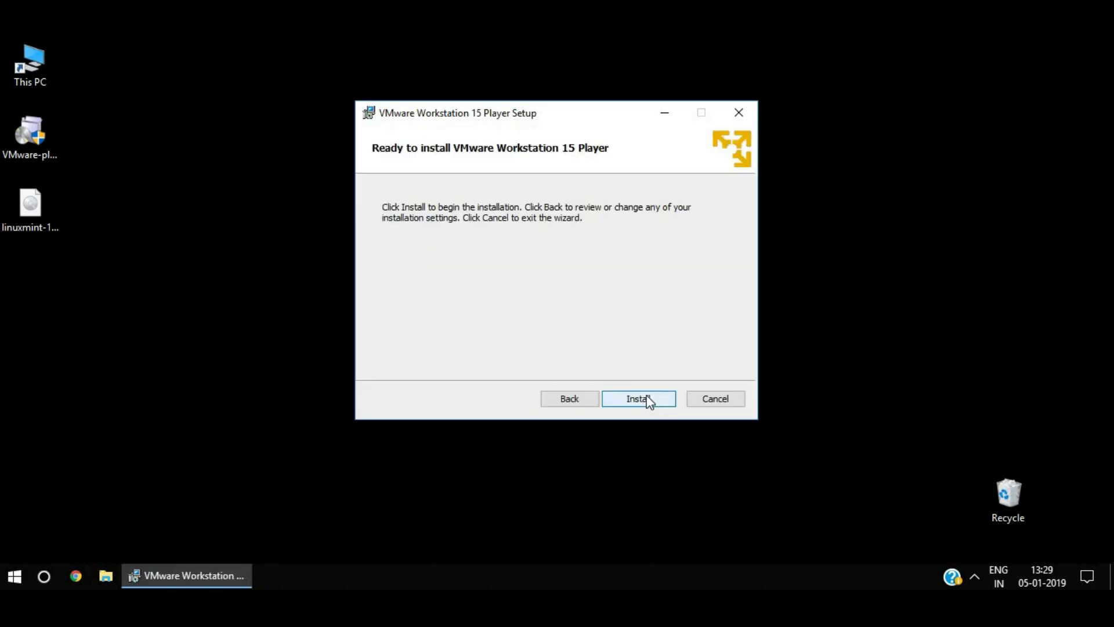
click(649, 401)
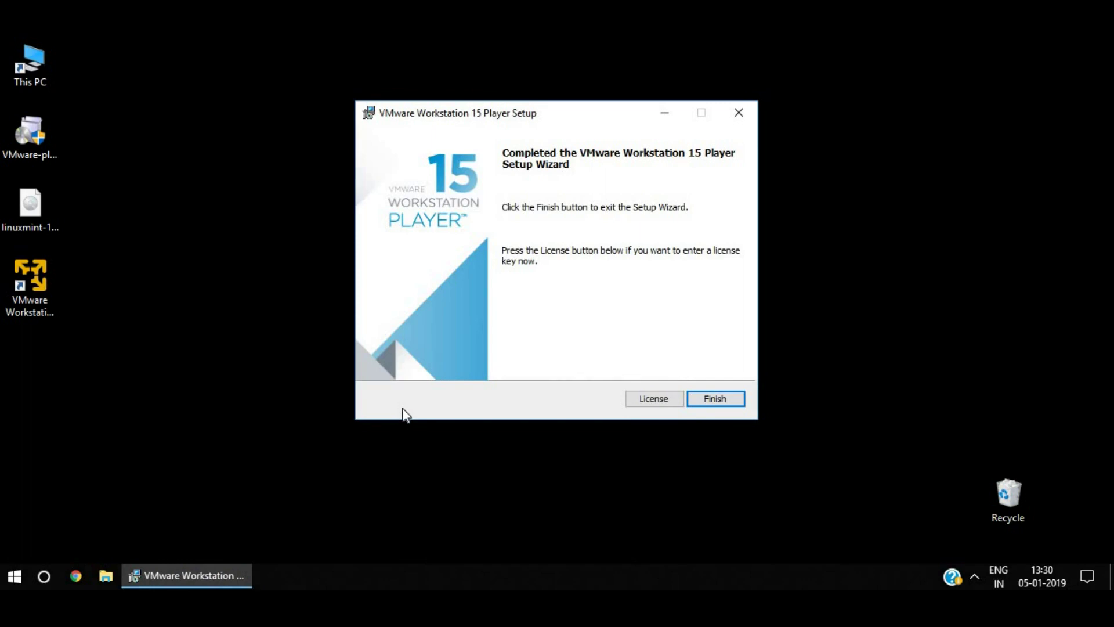
Finish the setup wizard, refresh the desktop, and bring up the installer file's context menu.
click(719, 399)
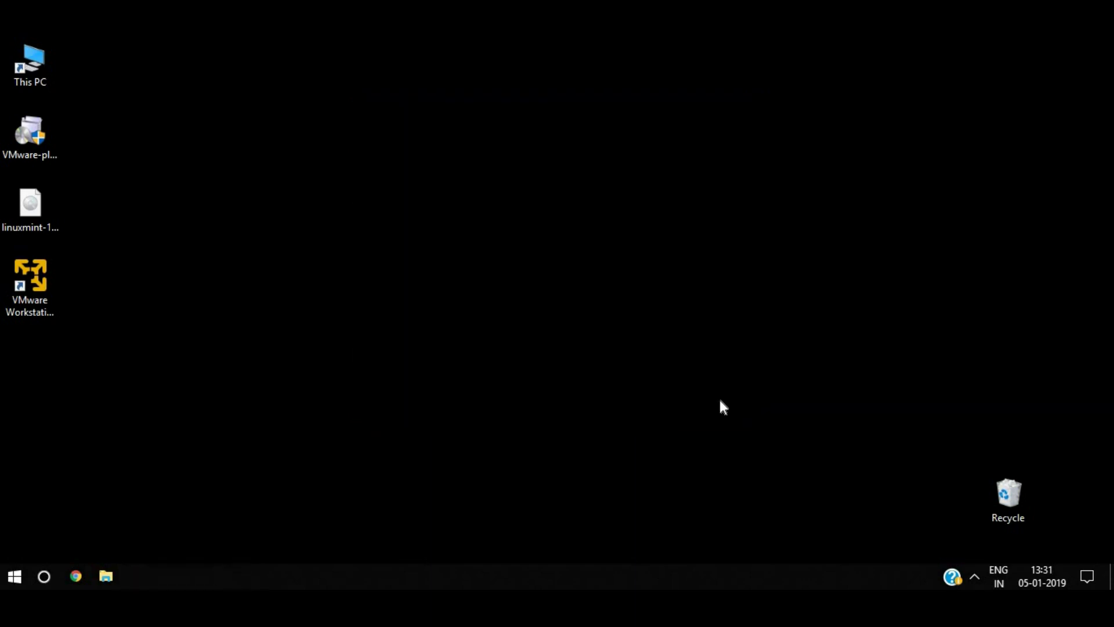
right_click(422, 218)
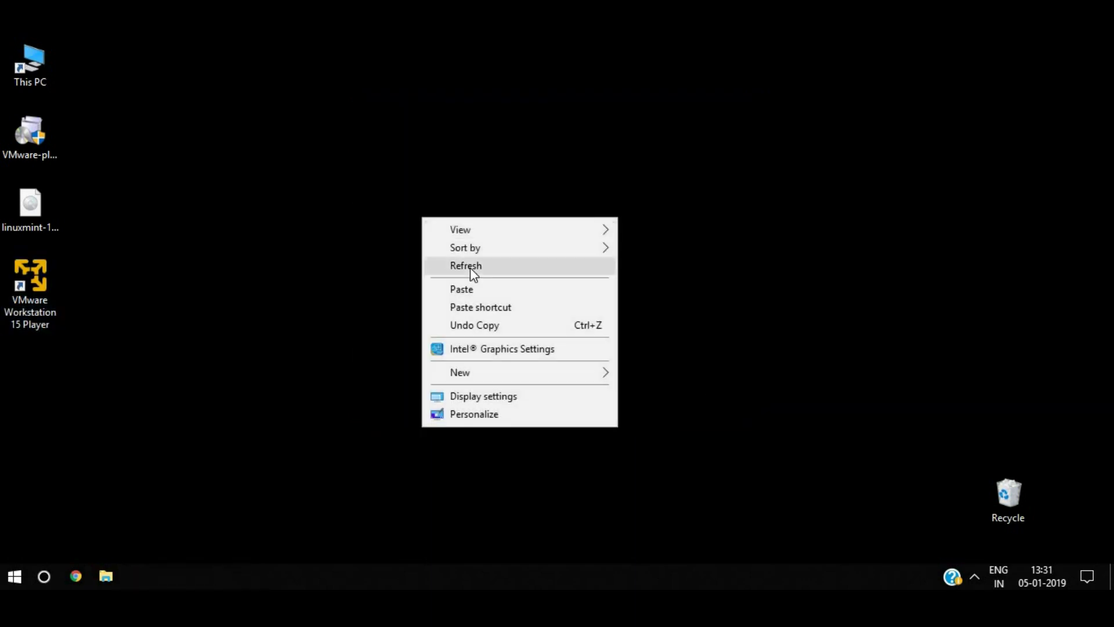
click(470, 266)
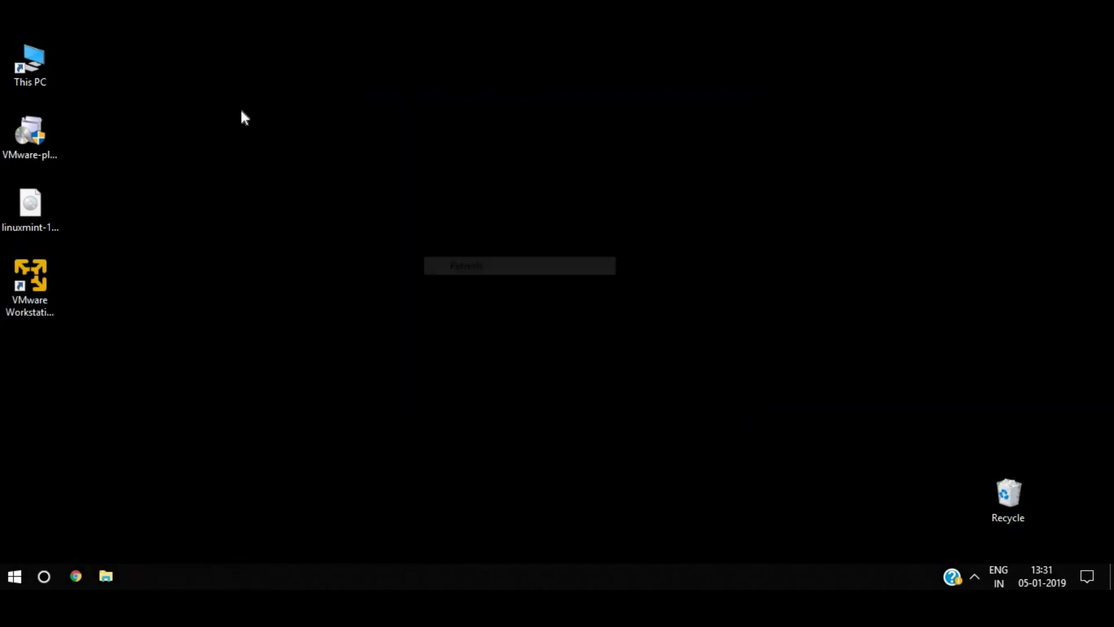
click(30, 129)
right_click(32, 132)
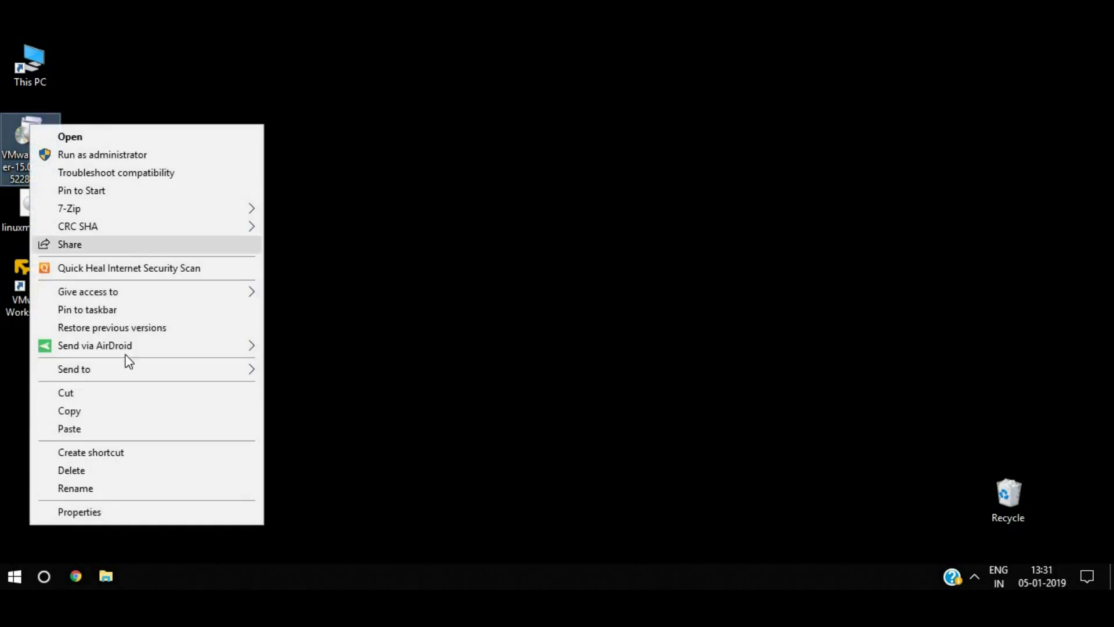
Delete the extra shortcut, launch Workstation 15 Player, and accept free non-commercial use.
click(106, 470)
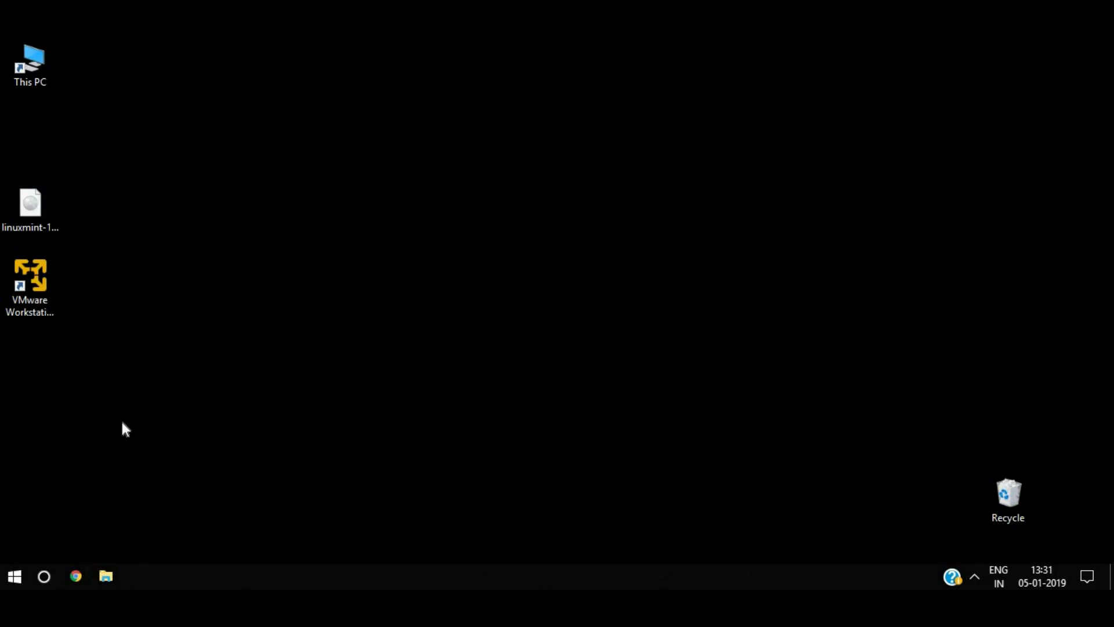
click(42, 286)
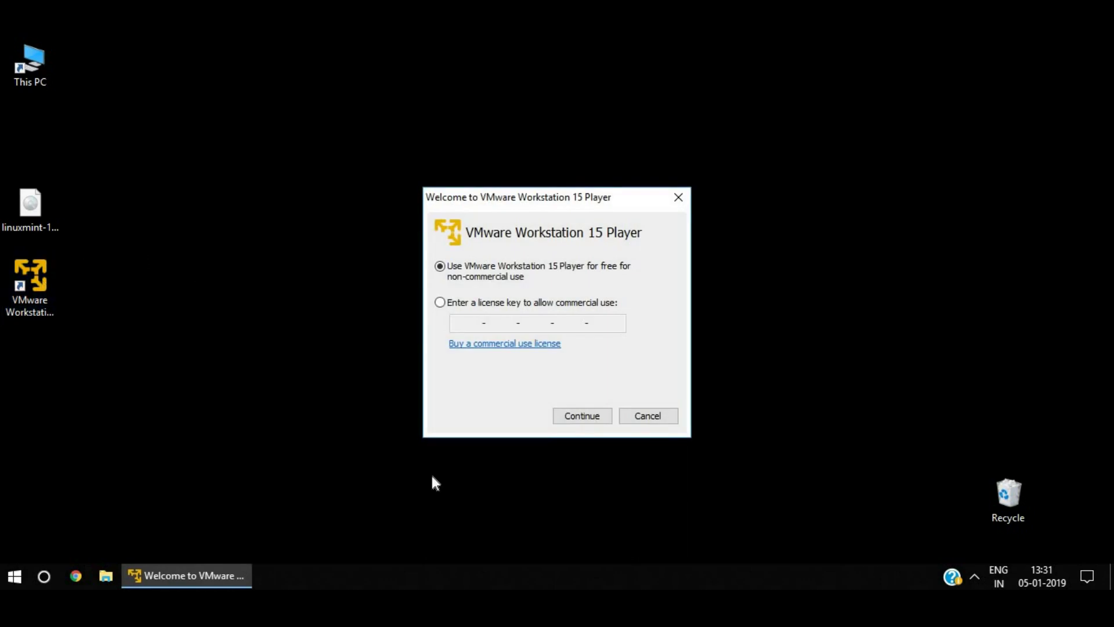
click(578, 418)
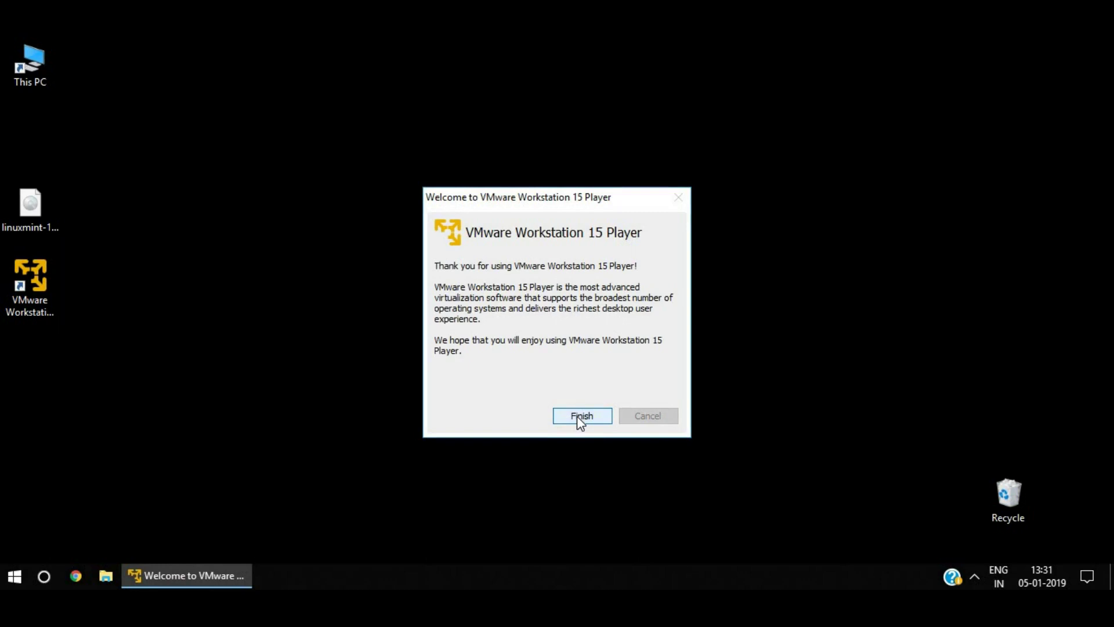
click(578, 418)
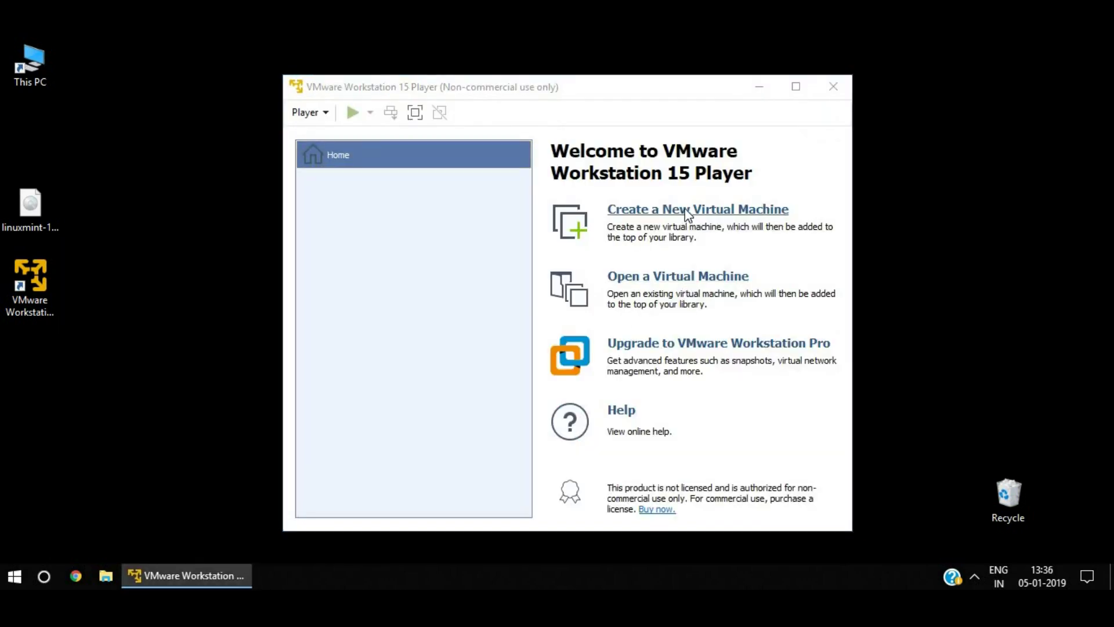
Start a new VM from linuxmint-19.1-cinnamon-64bit.iso with Linux as the guest OS.
click(687, 211)
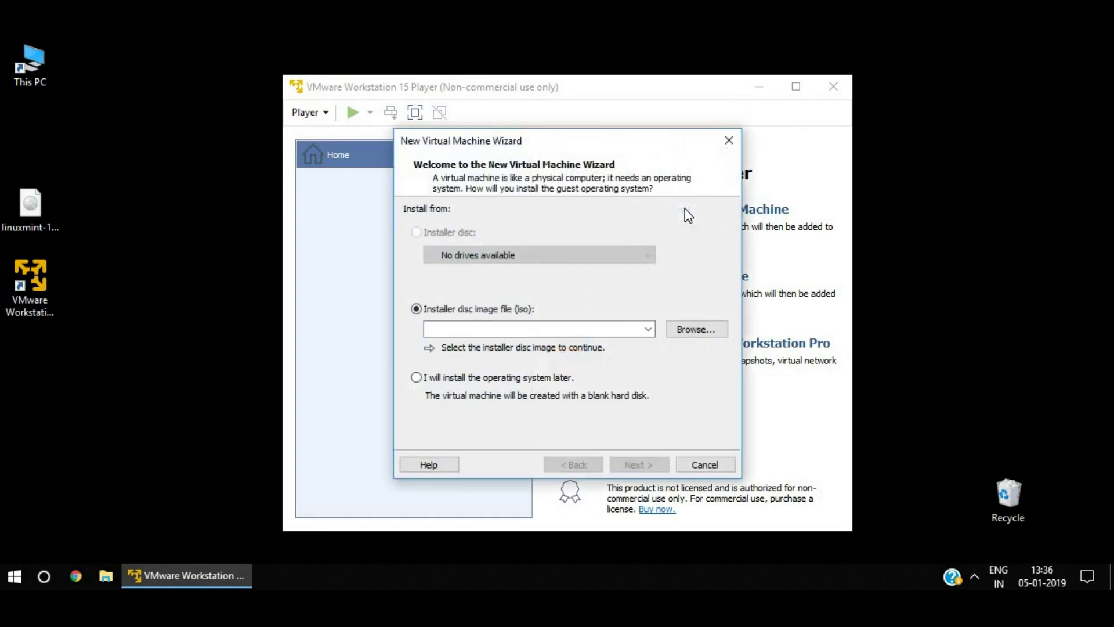
click(698, 334)
click(647, 249)
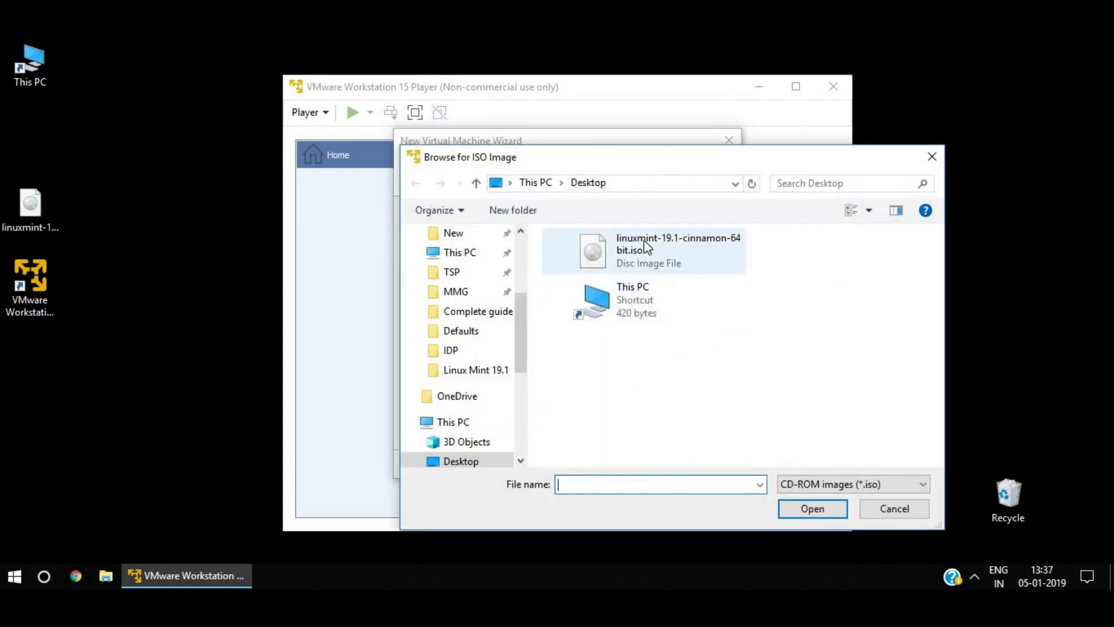
double_click(644, 246)
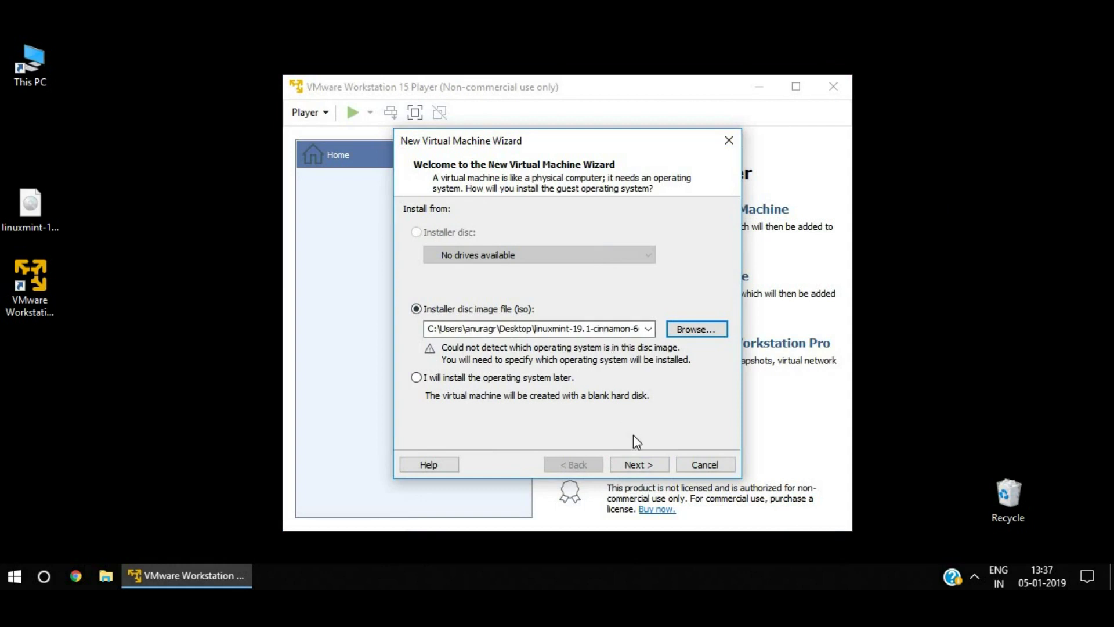
click(636, 463)
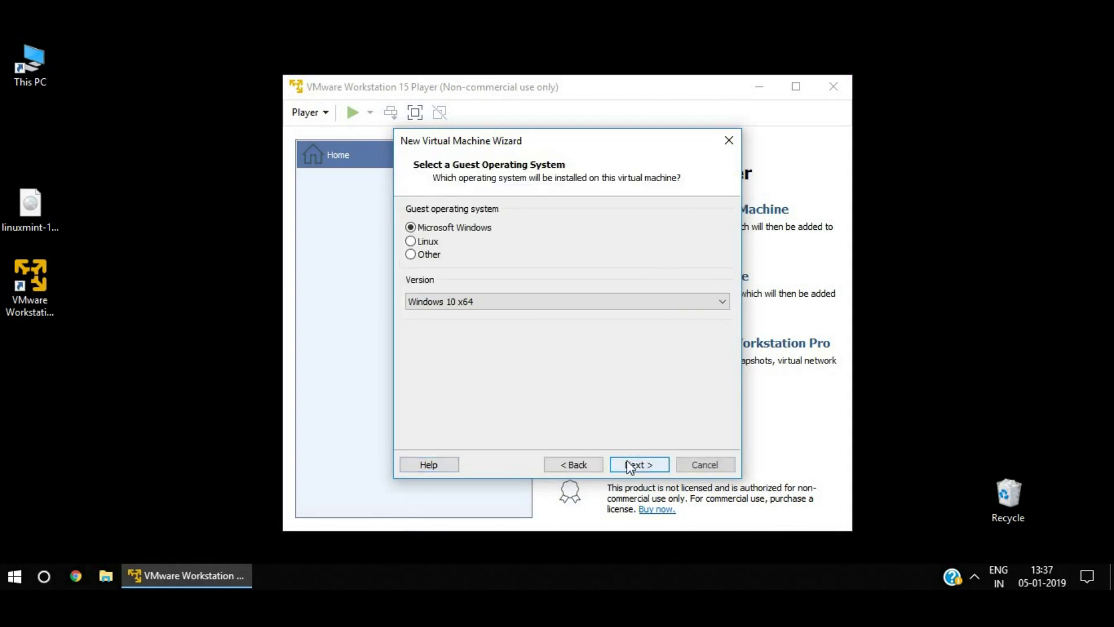
click(428, 242)
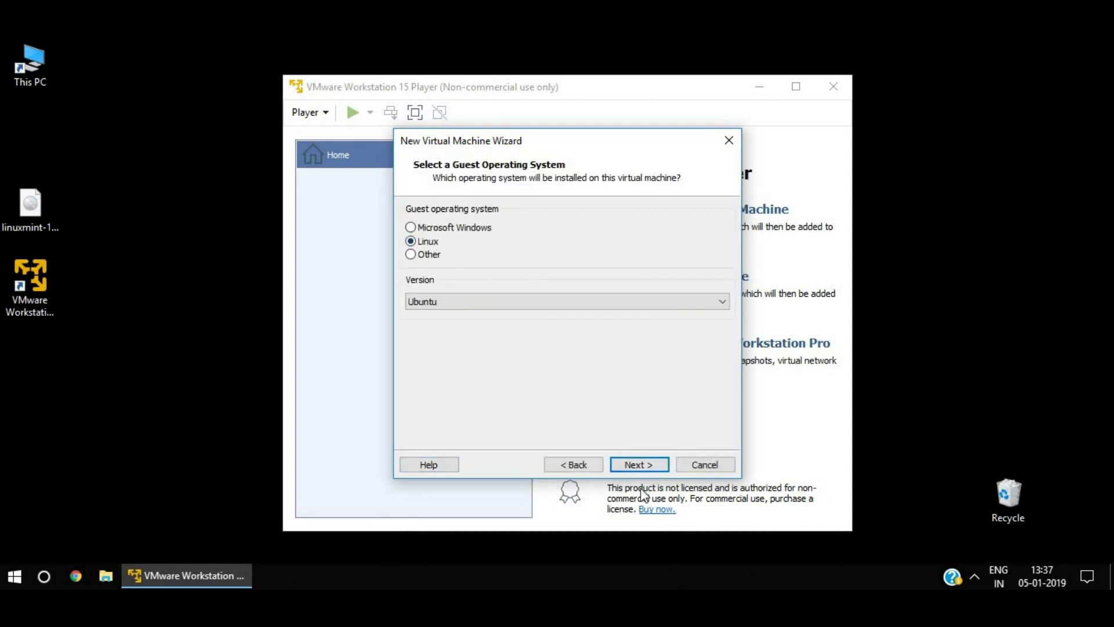
click(637, 464)
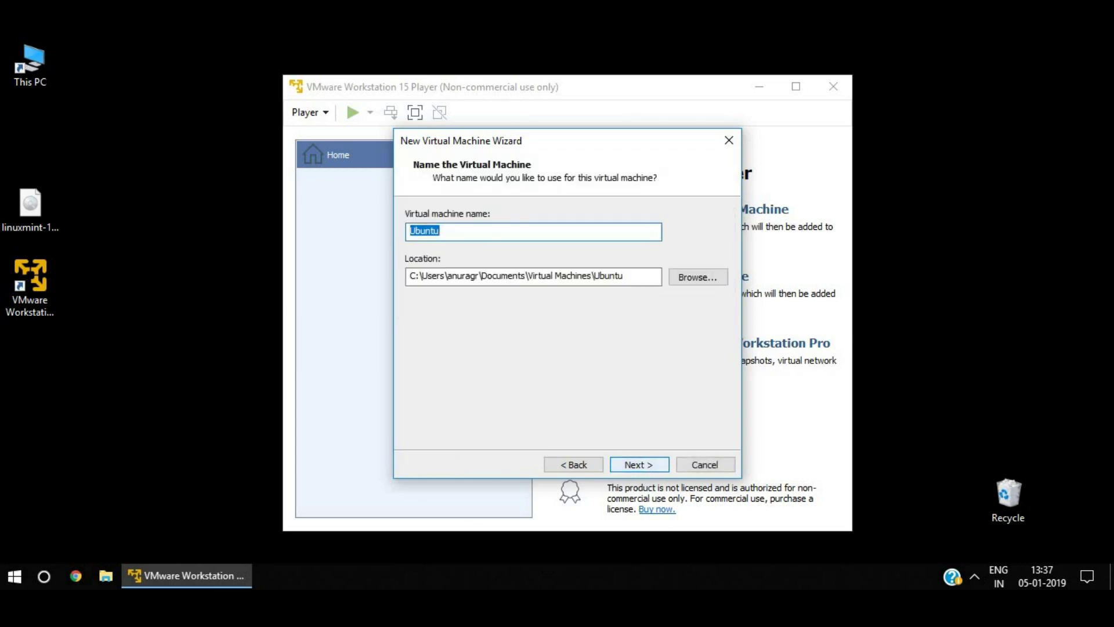
Name the VM 'Mint' and set its location to G:\.
text(Mint)
click(690, 279)
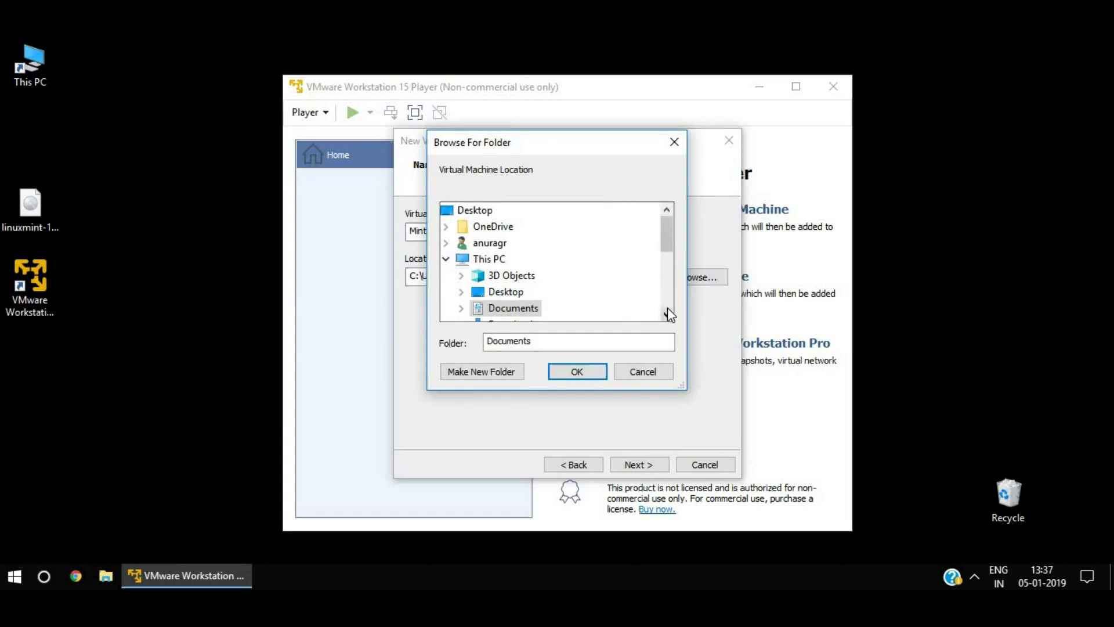
drag(667, 314, 670, 312)
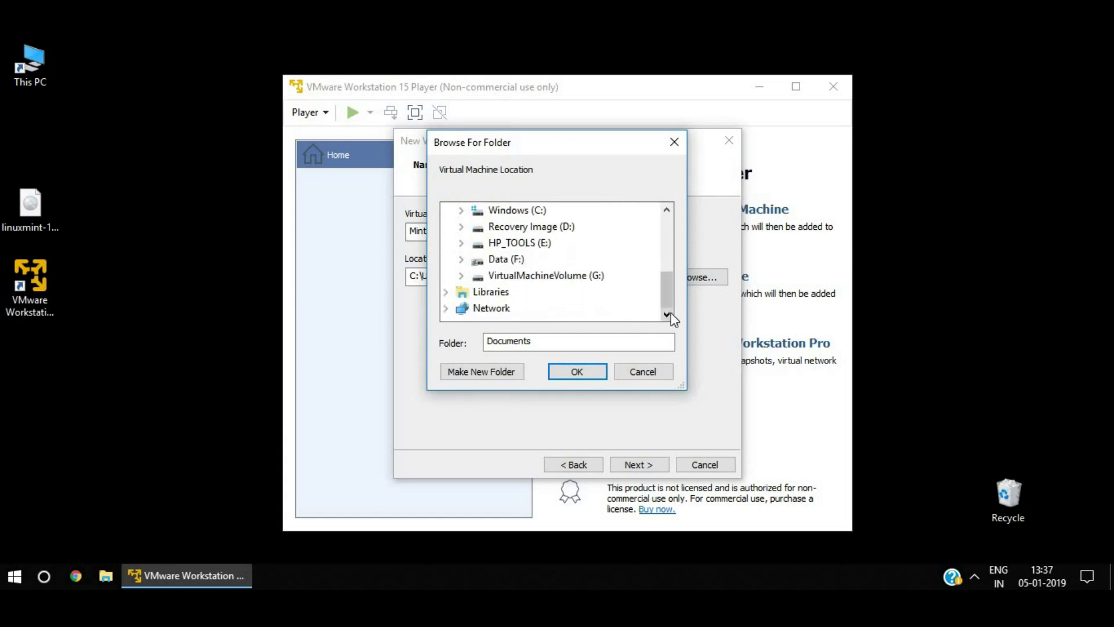
click(574, 277)
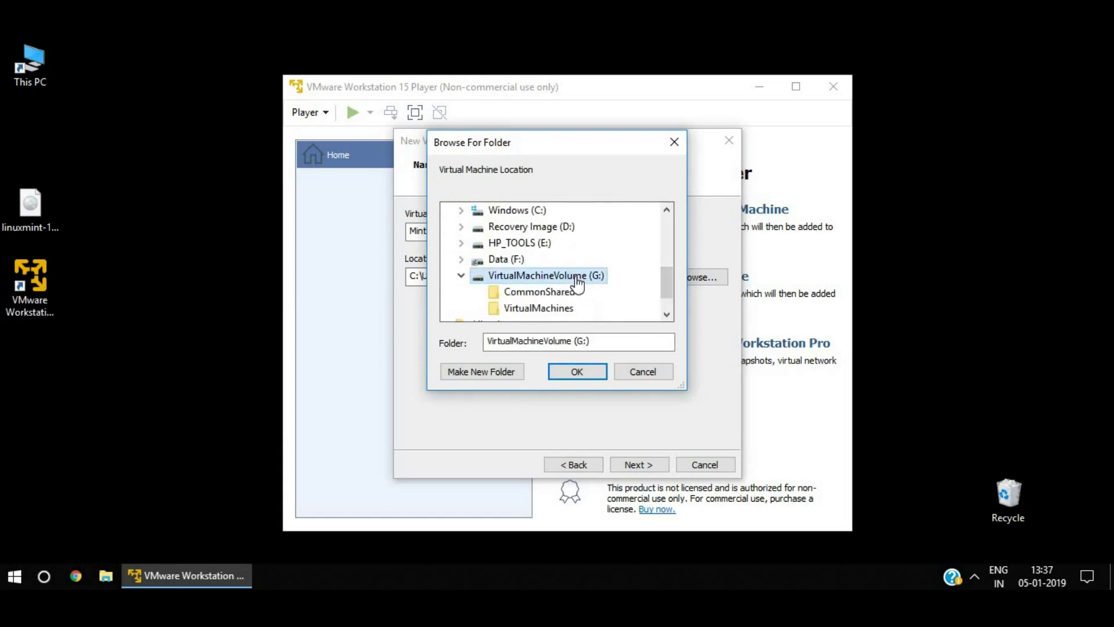
click(580, 374)
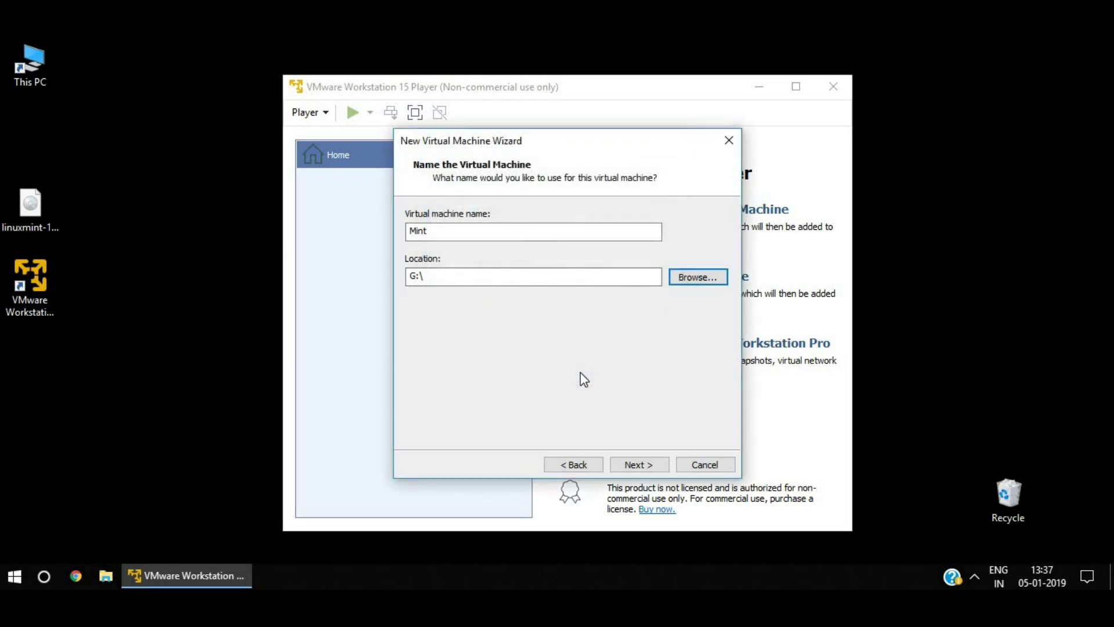
click(640, 465)
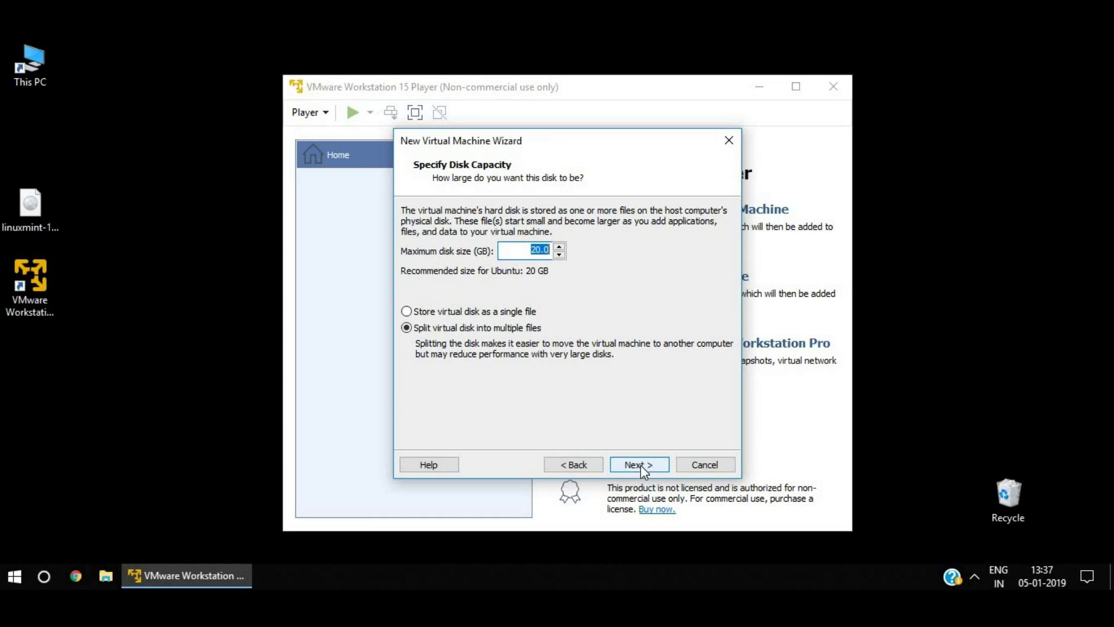
Keep the 20 GB disk and give the Mint VM 4096 MB memory and 2 processor cores.
click(640, 465)
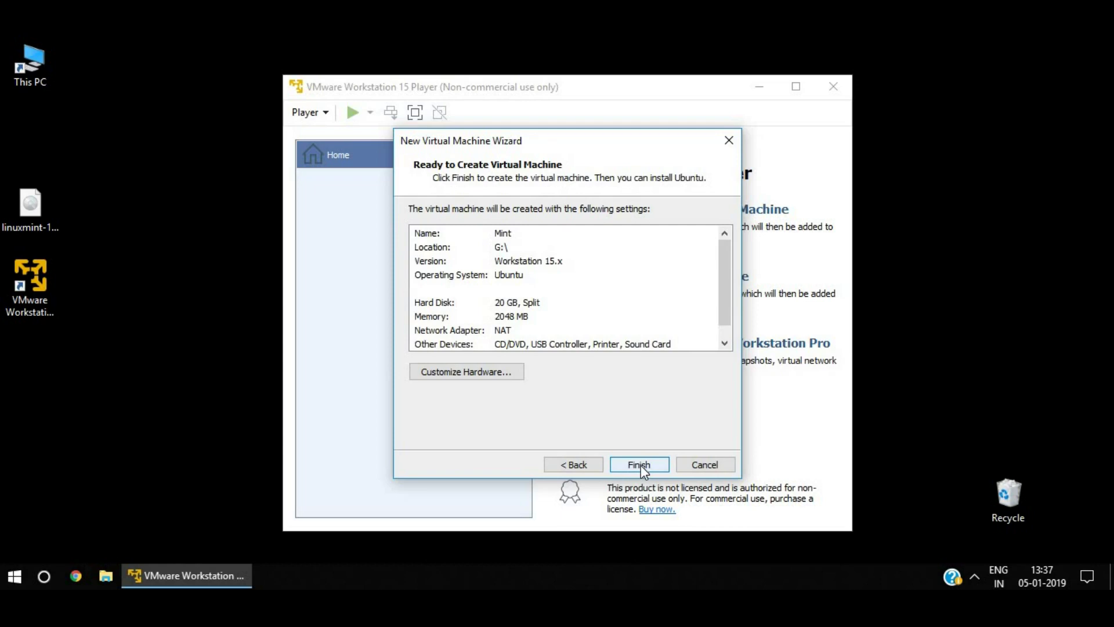
click(510, 375)
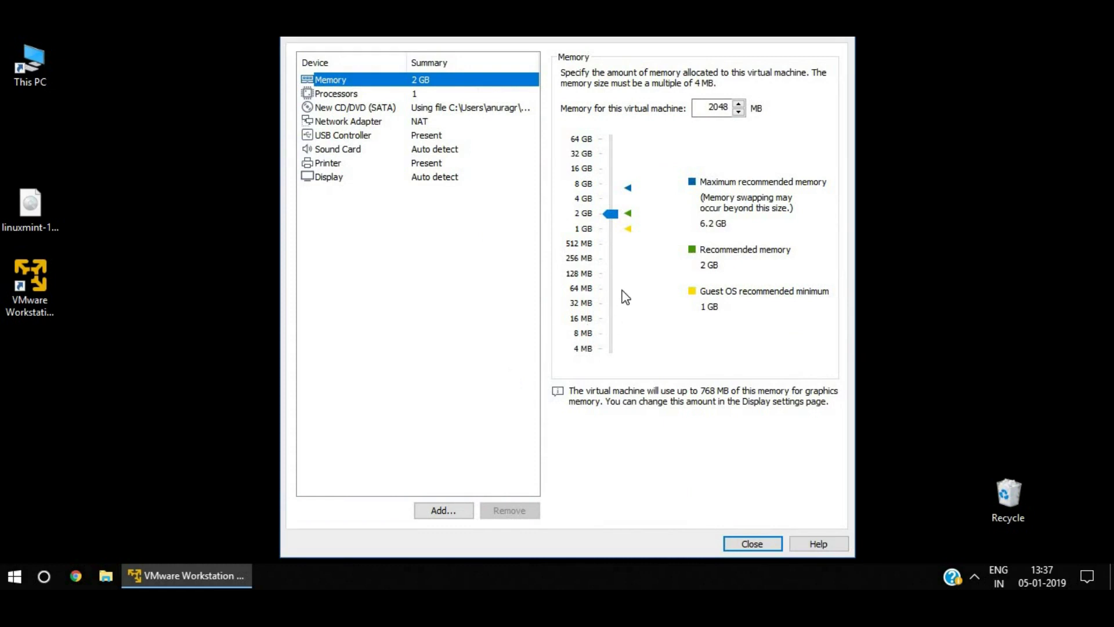
click(611, 199)
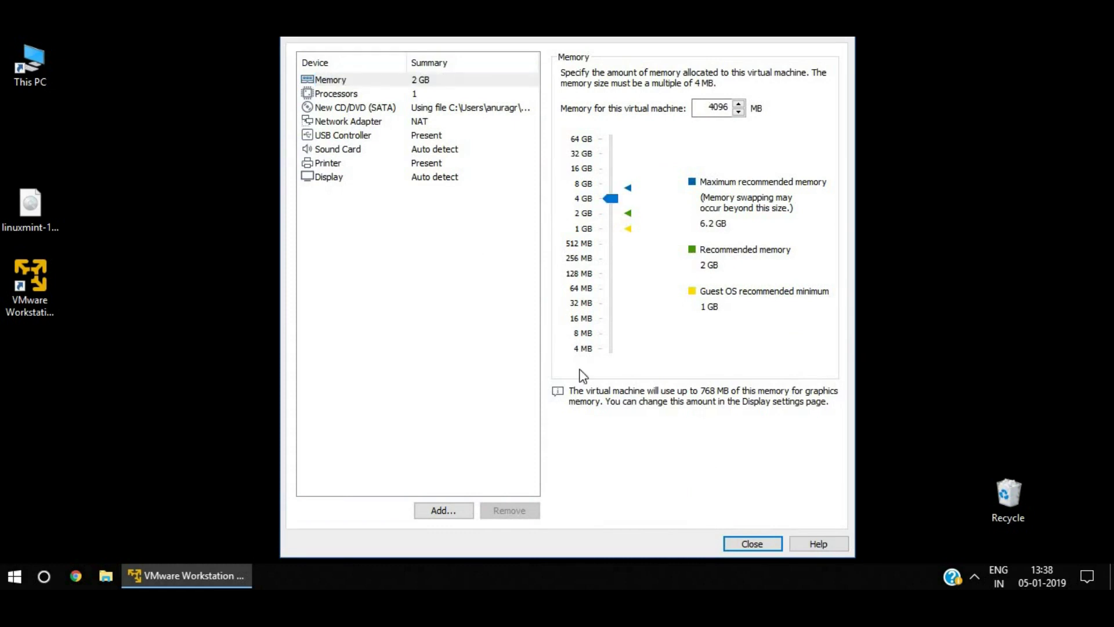
click(338, 97)
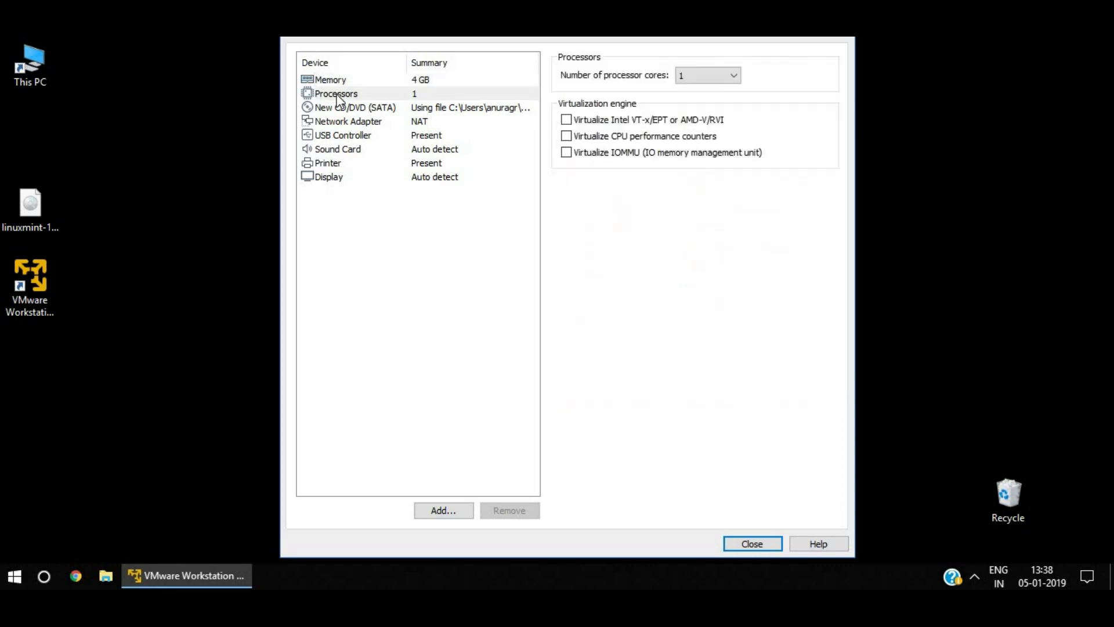
click(683, 75)
click(687, 102)
click(749, 544)
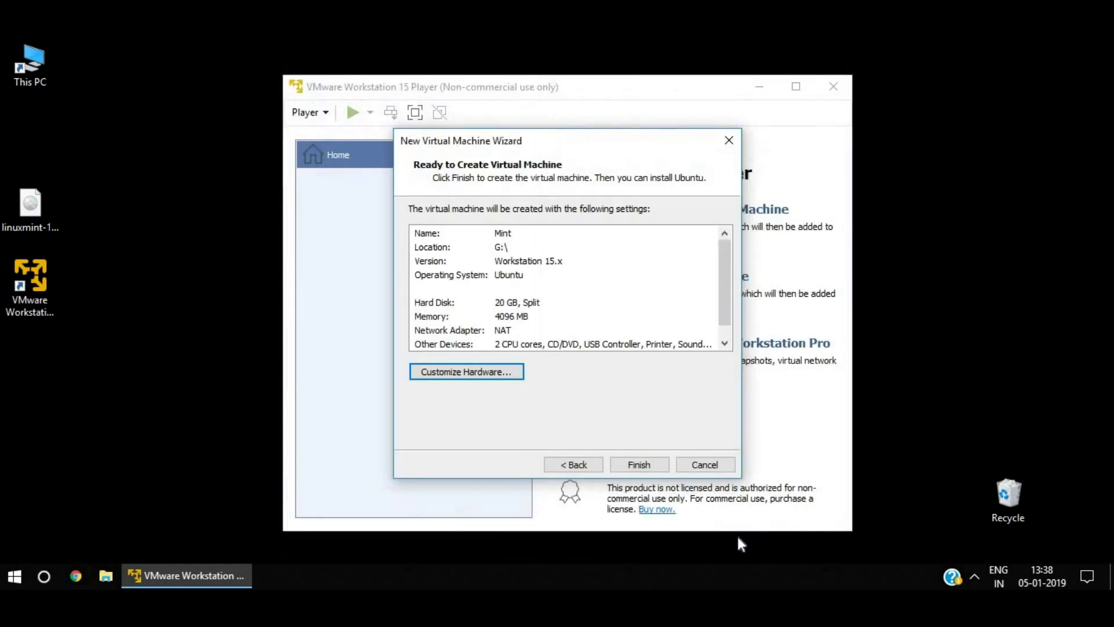
Create and power on the Mint VM, and download VMware Tools for Linux.
click(640, 464)
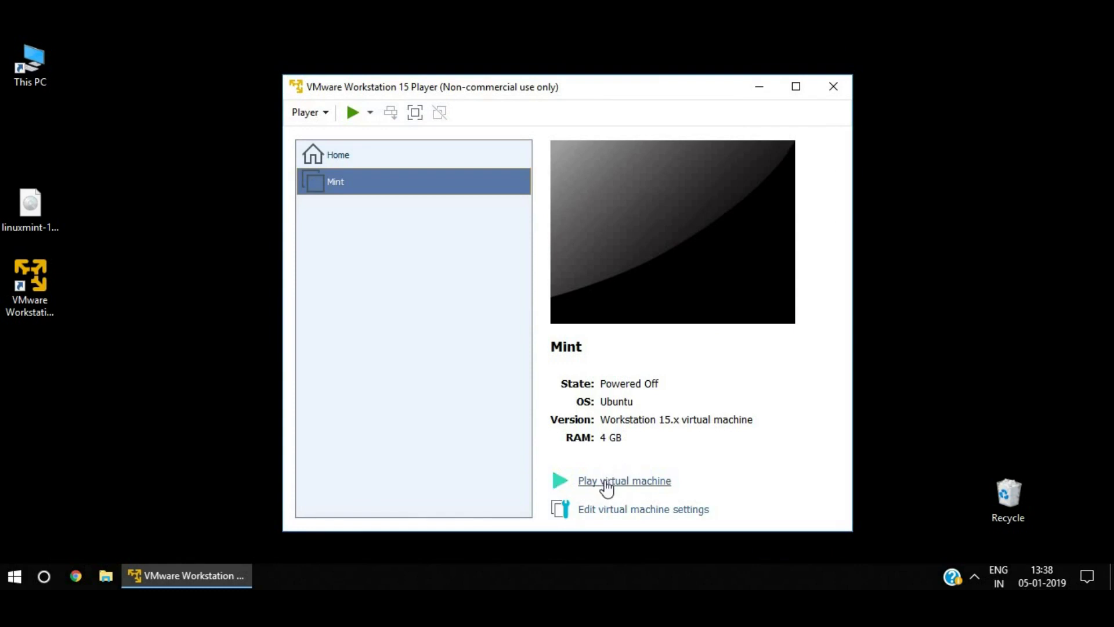
click(604, 481)
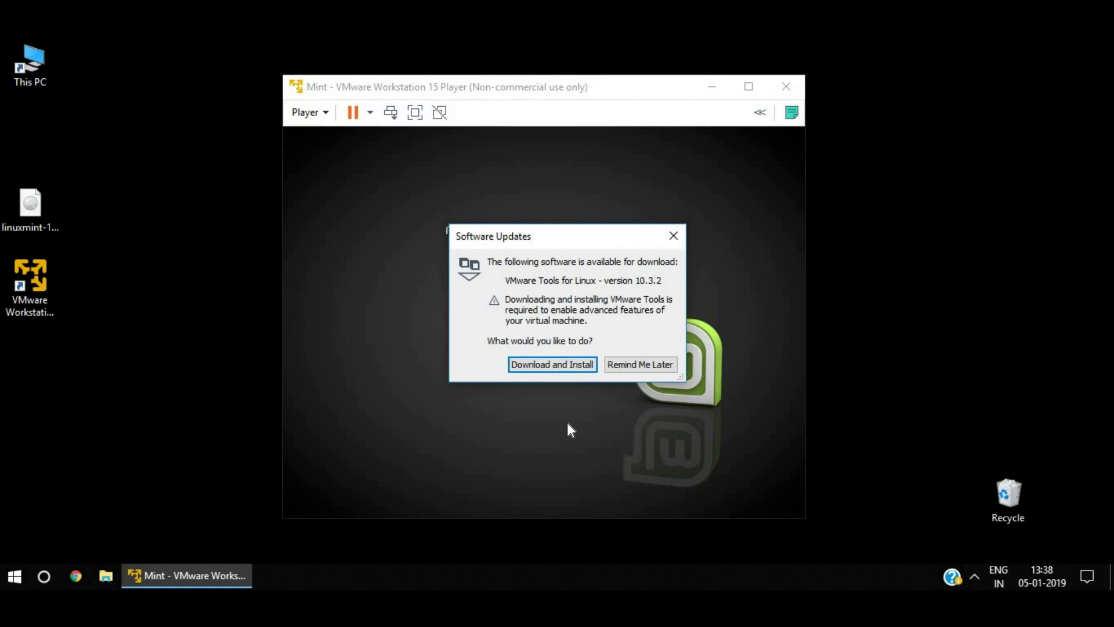
click(554, 367)
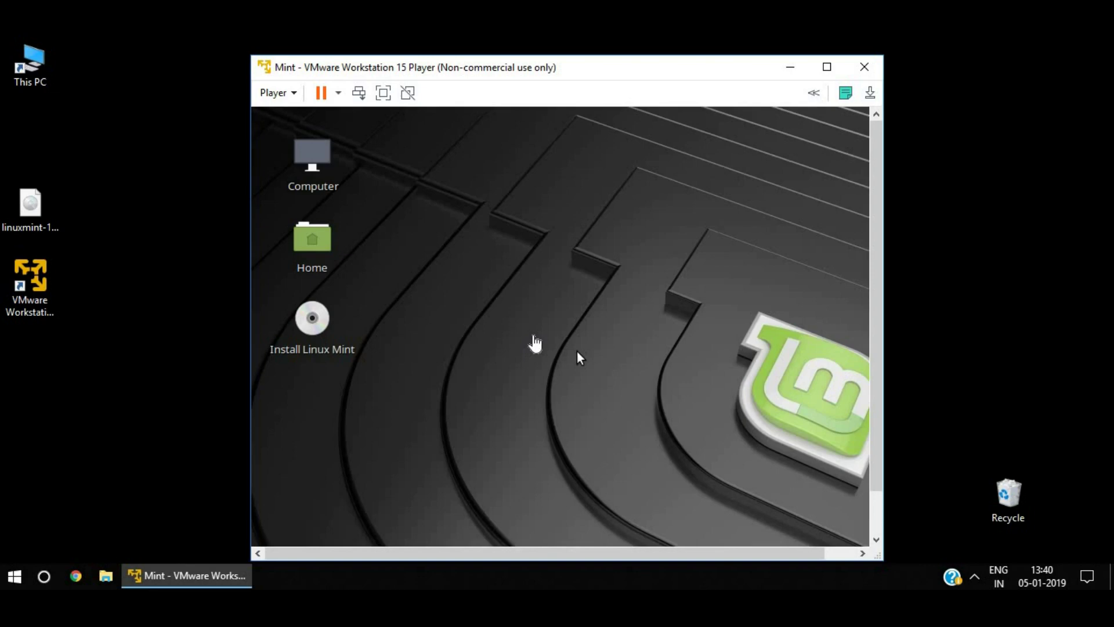
Launch the Linux Mint installer with English, English (US) keyboard, and no third-party software.
double_click(313, 320)
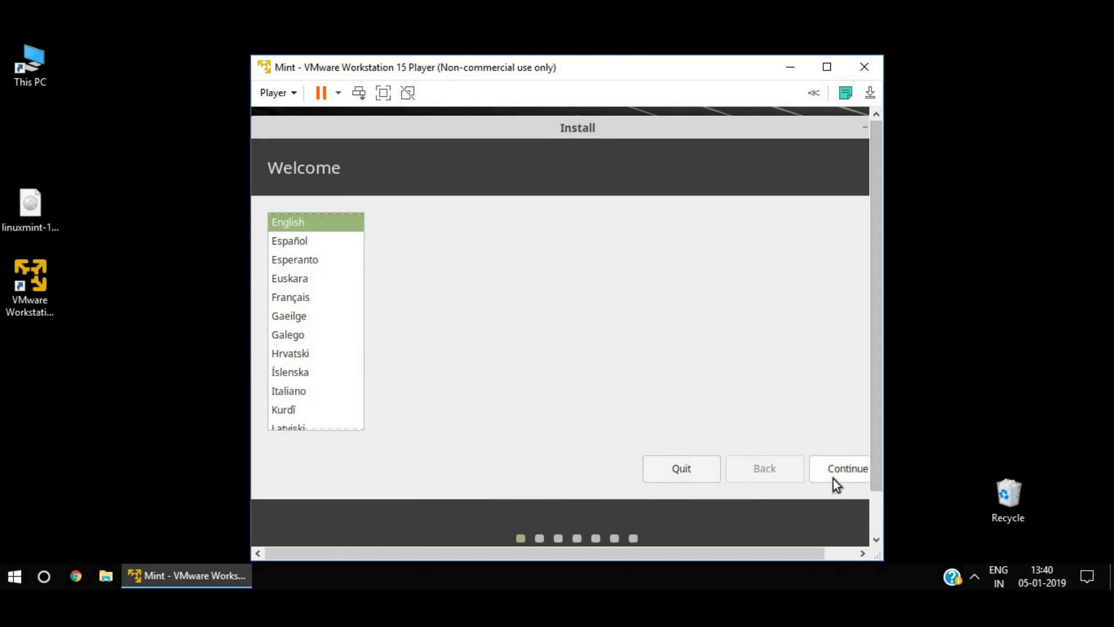
click(833, 479)
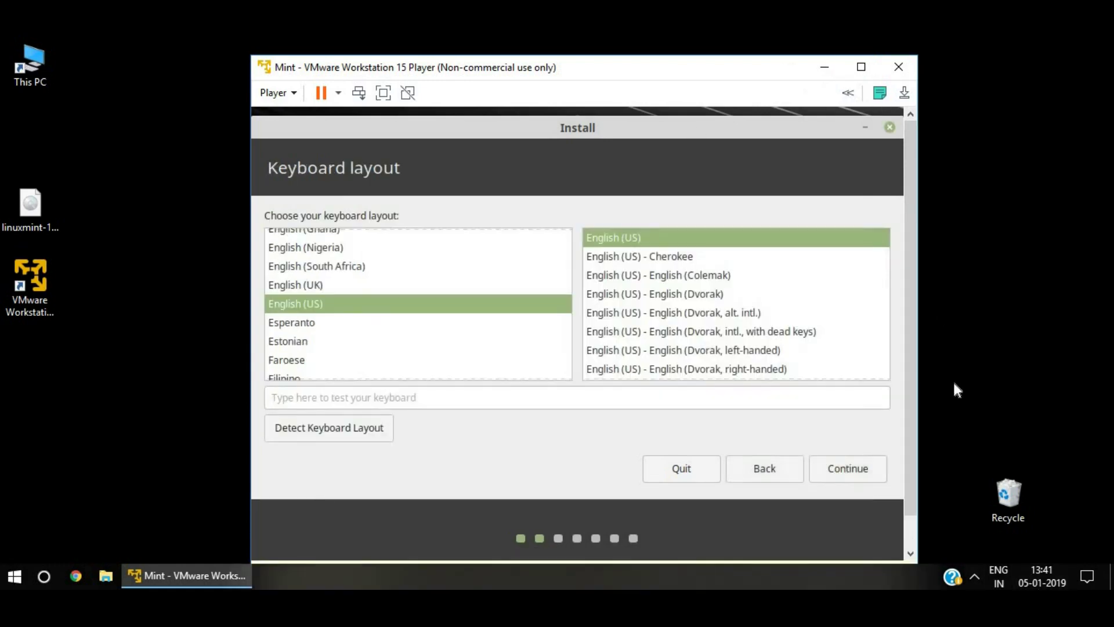
click(852, 473)
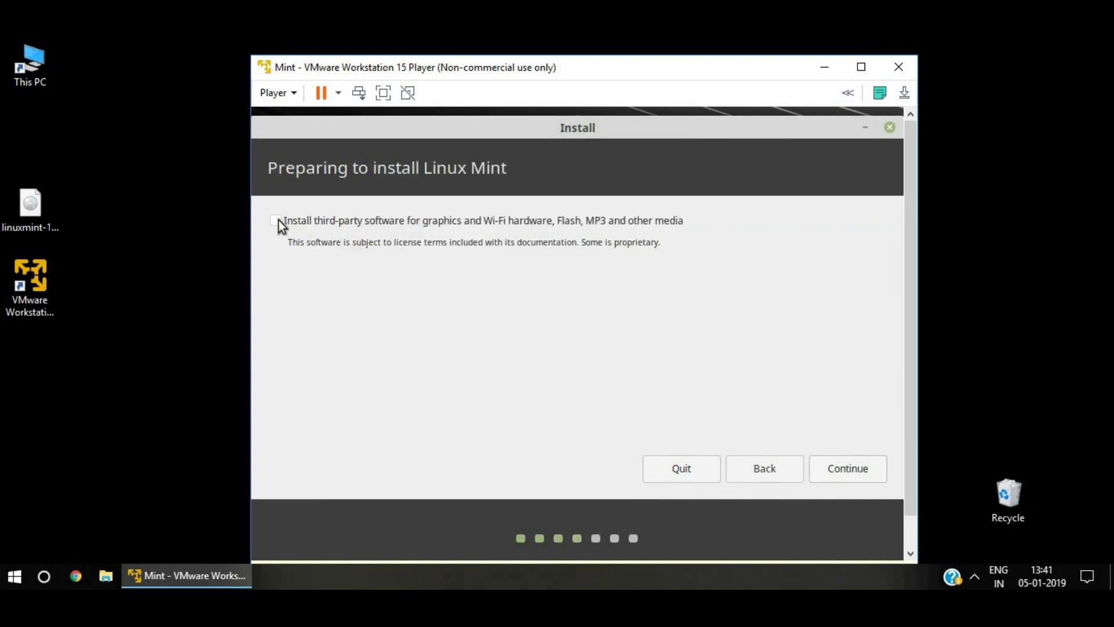
click(850, 468)
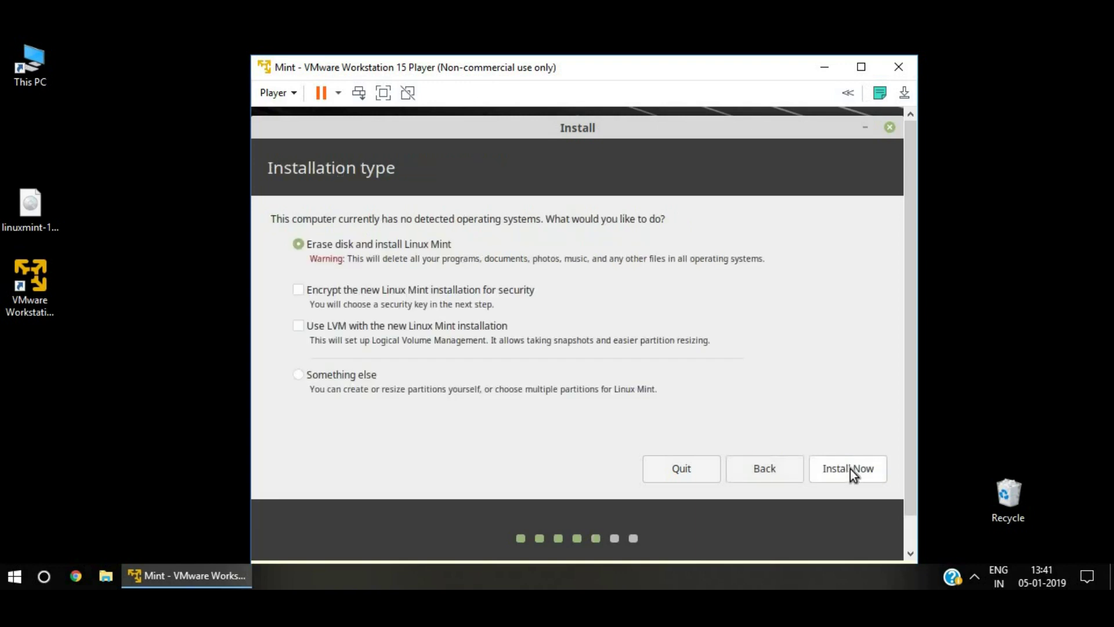
Erase the disk for Linux Mint, confirm the partition changes, and set the location to Kolkata.
click(851, 469)
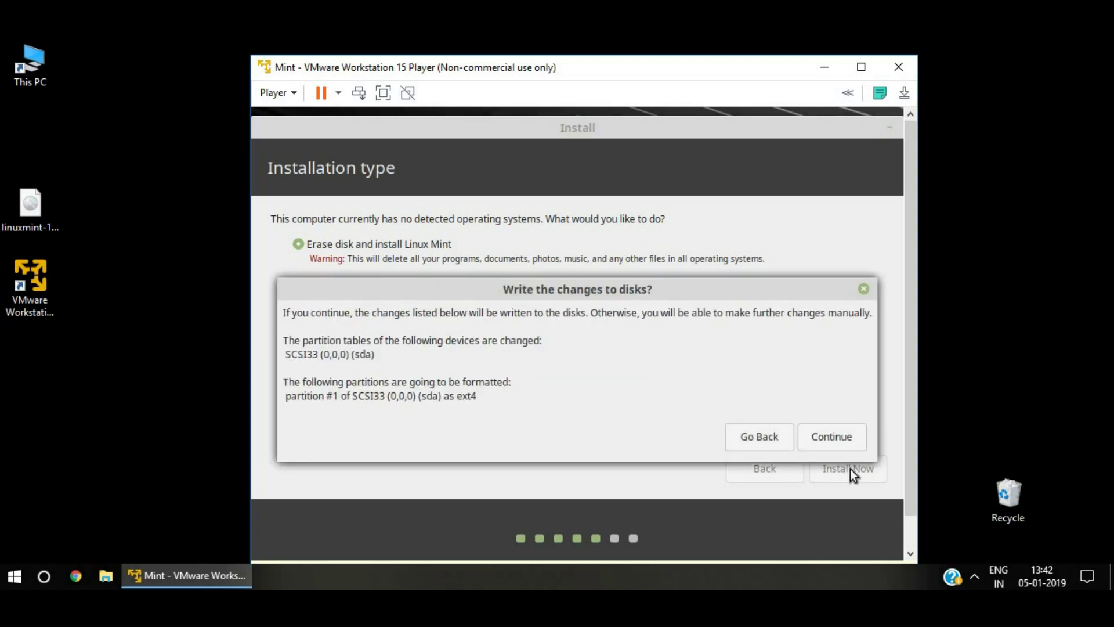
click(835, 437)
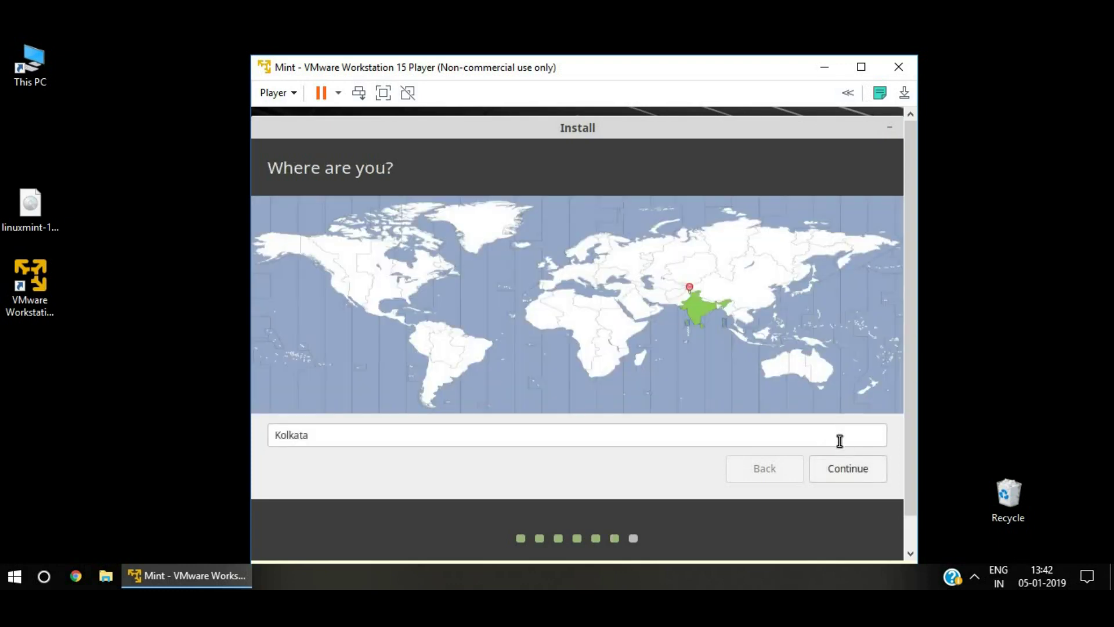
click(850, 467)
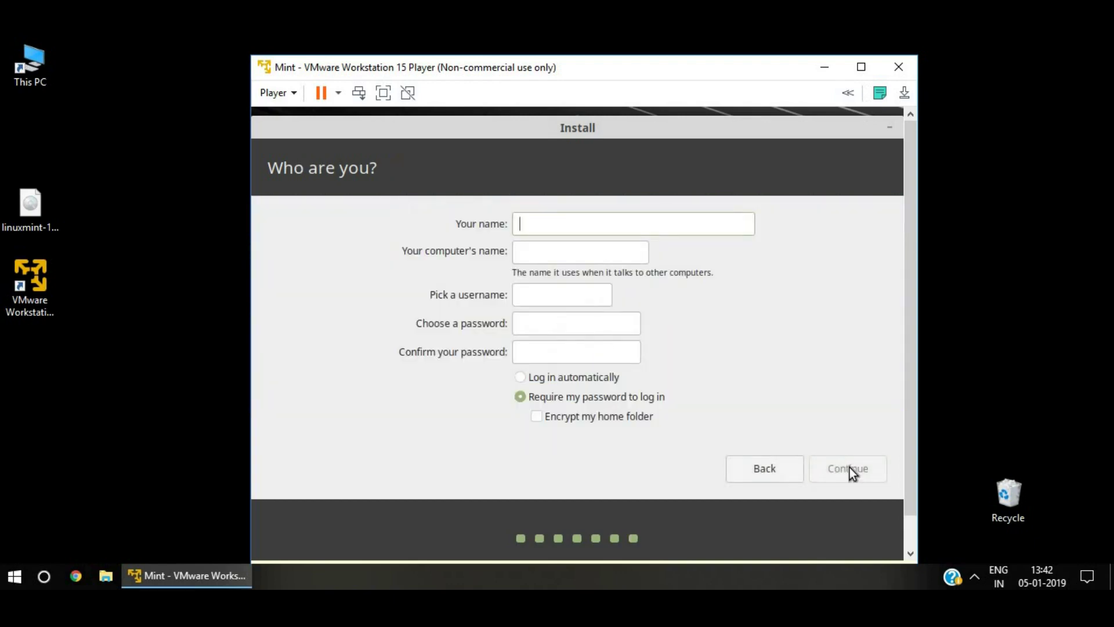
Enter the user's full name, set and confirm a short account password, and start installing.
text(Anurag)
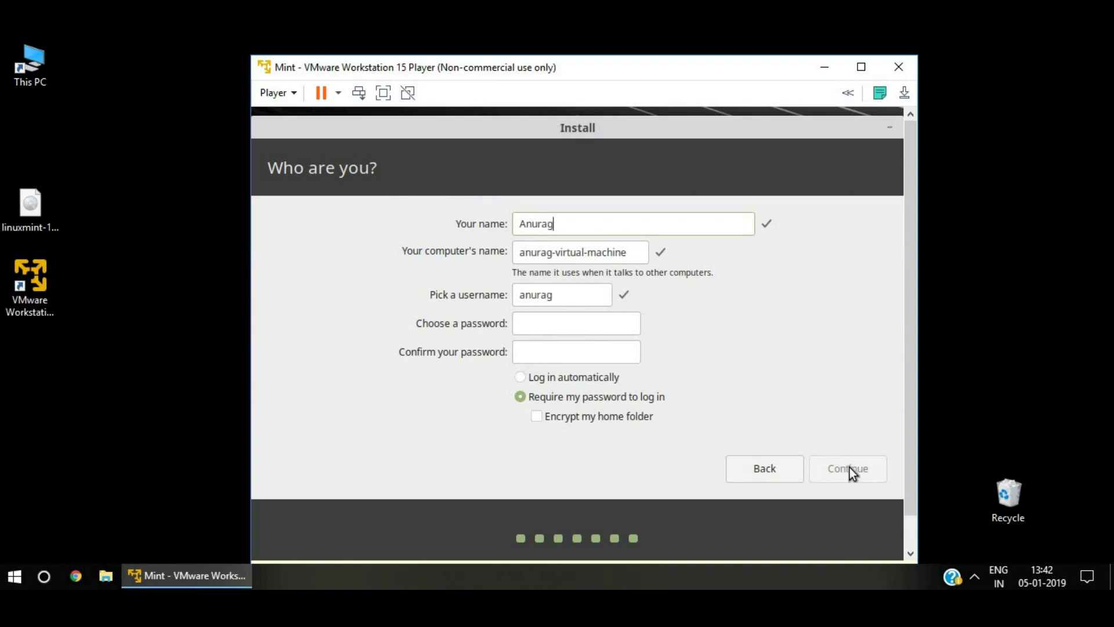
key(Tab)
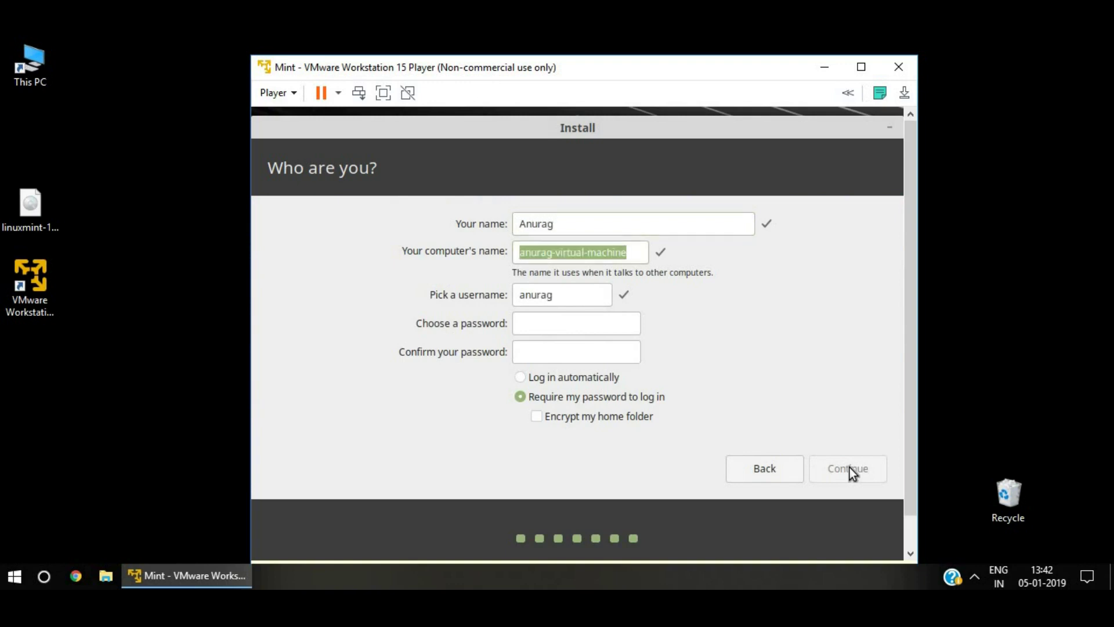
key(Tab)
key(Tab)
text(1234)
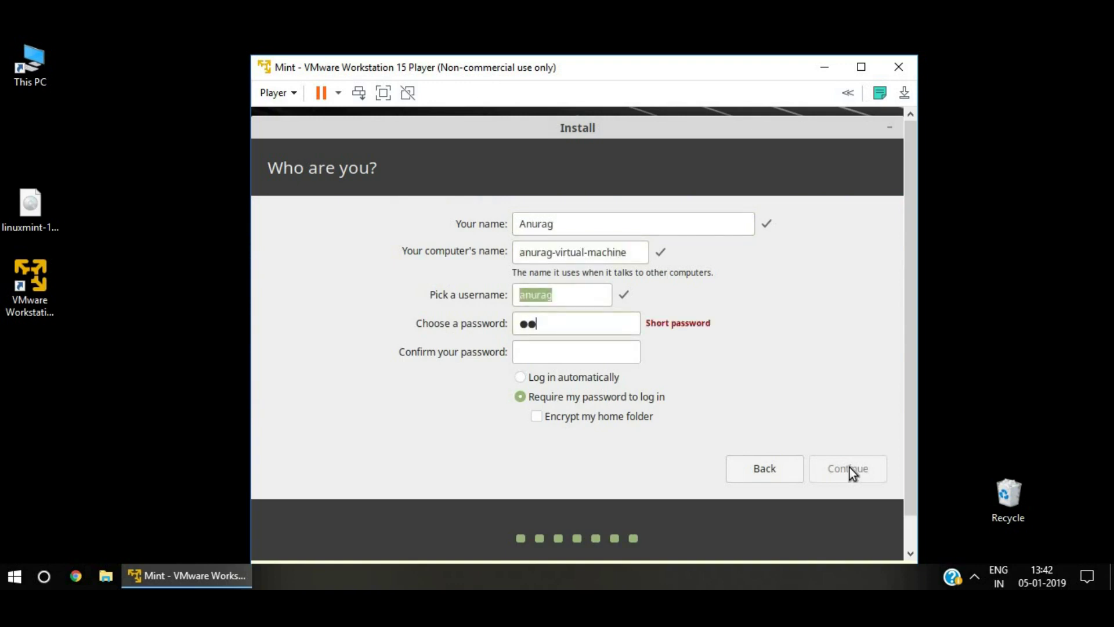
key(Tab)
text(1234)
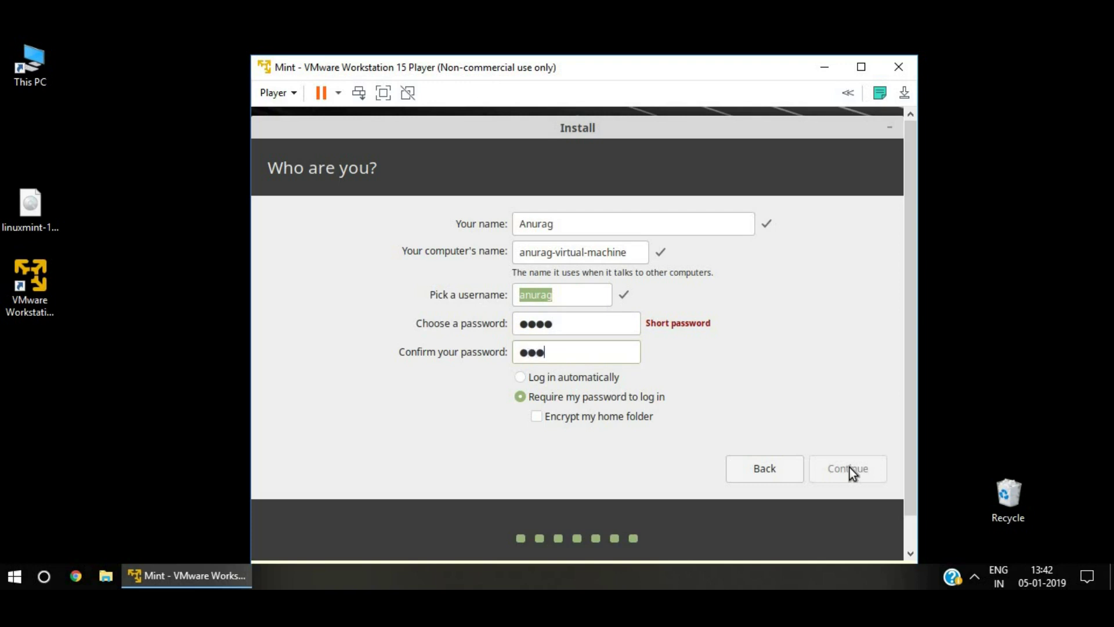
click(850, 468)
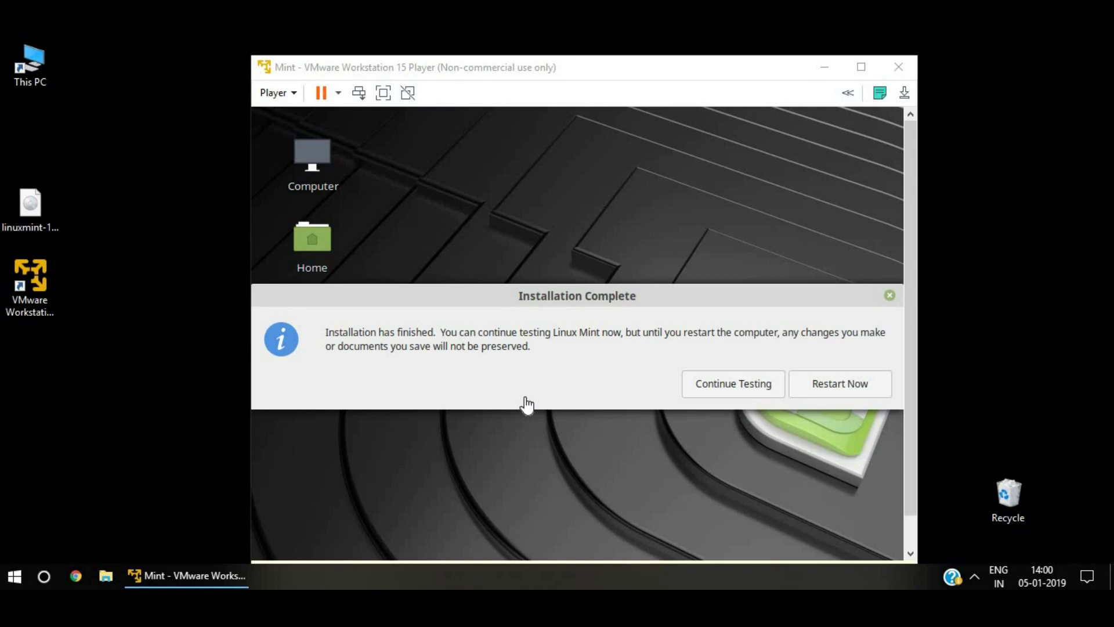
Restart into the installed Linux Mint, confirm the medium is removed, and log in with the password.
click(834, 378)
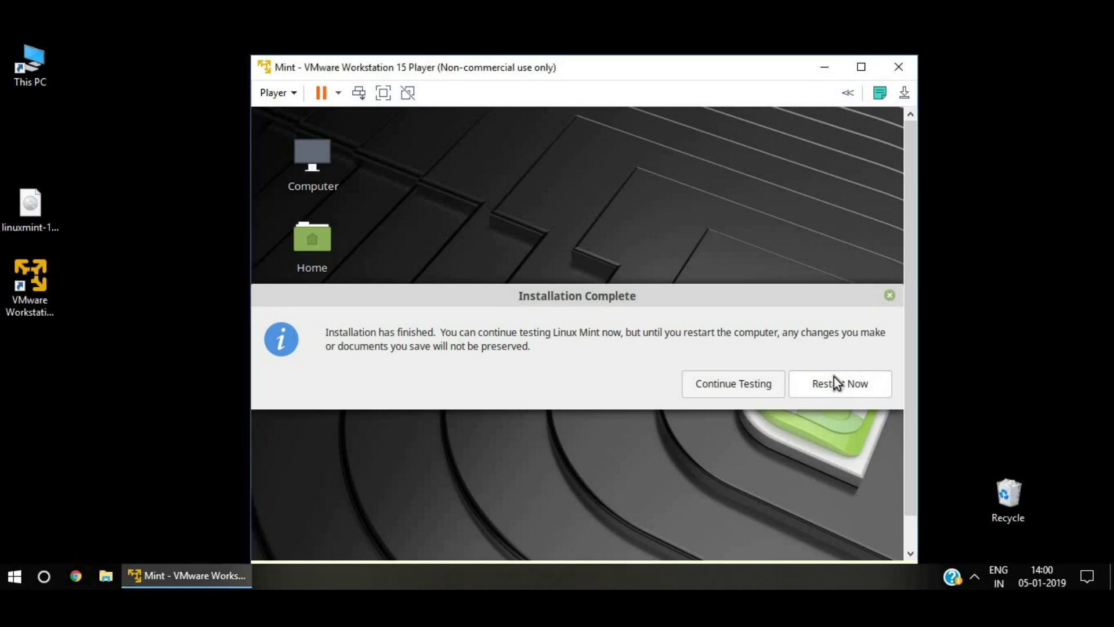
click(831, 386)
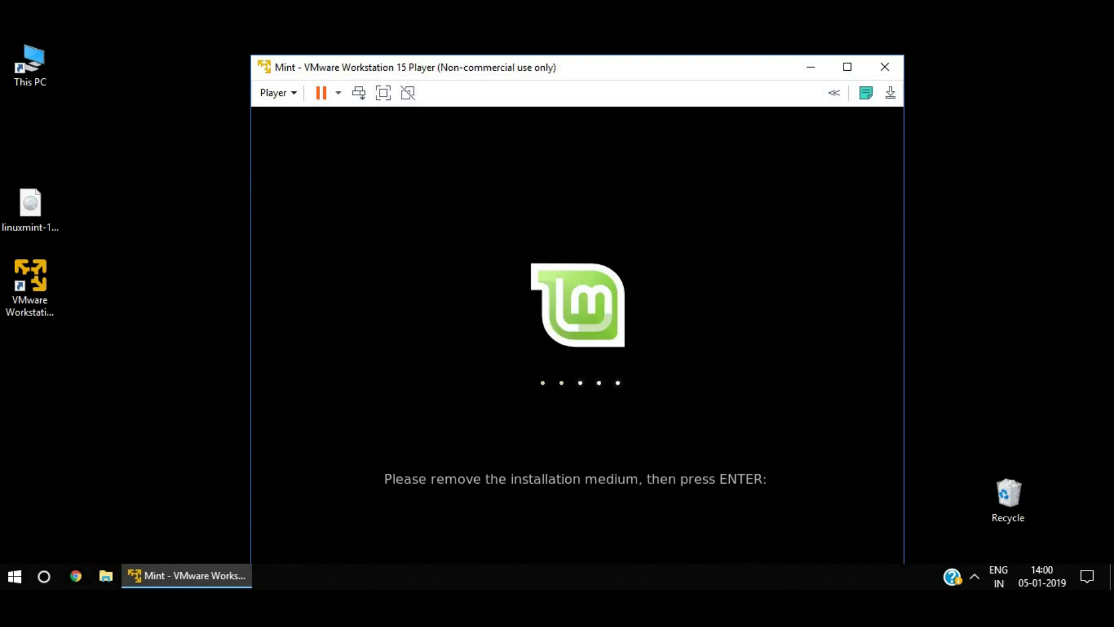
key(Return)
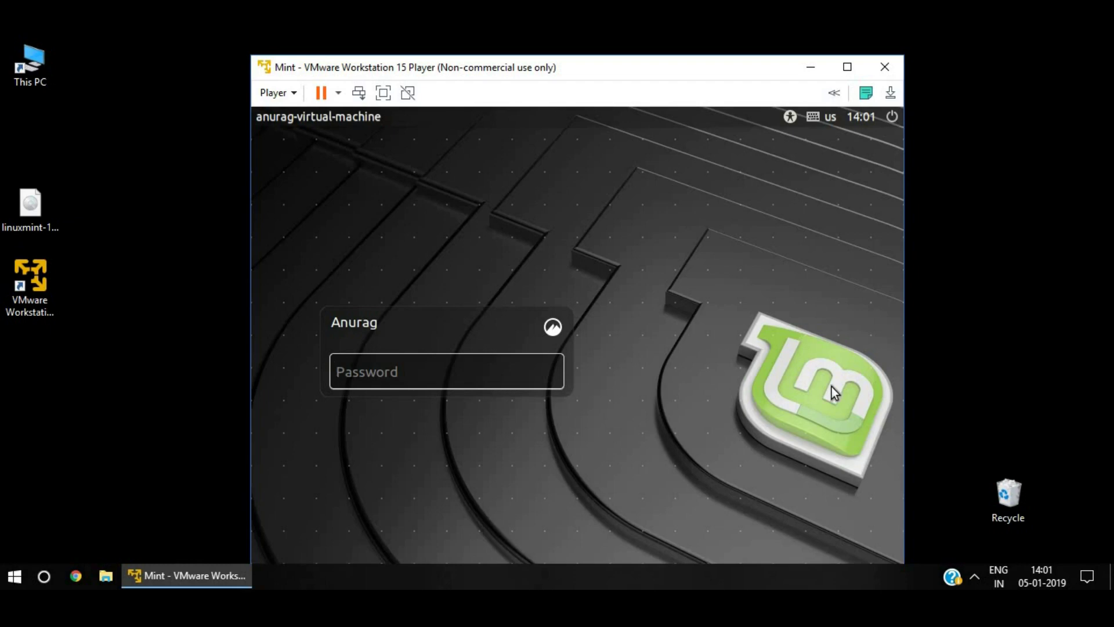
text(••••)
key(Return)
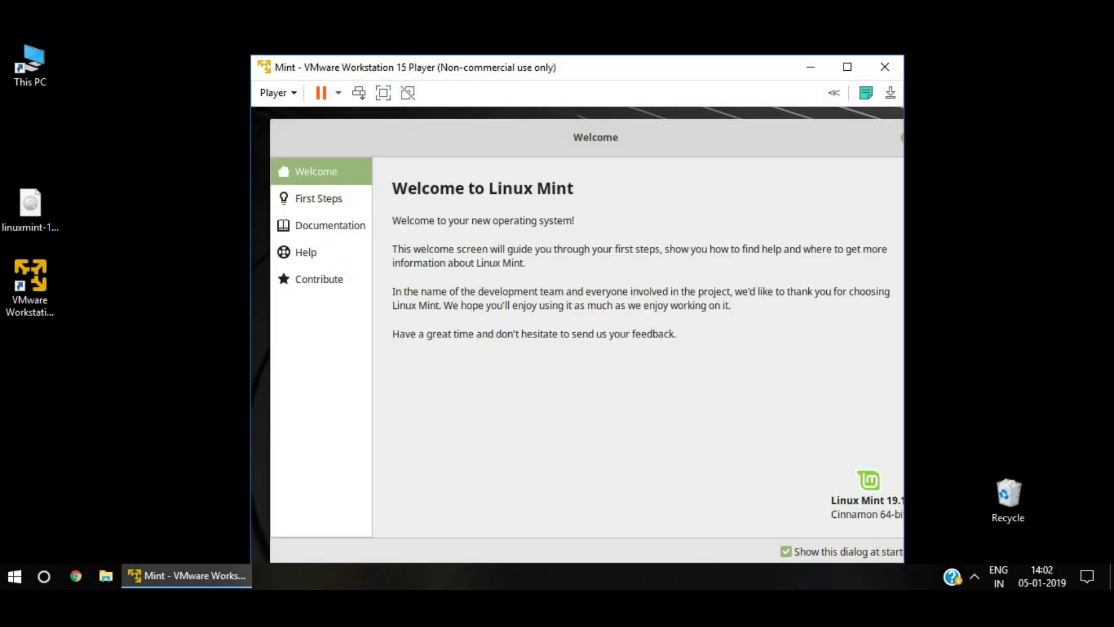
Close the Welcome to Linux Mint window and expand VMware's virtual device controls.
drag(670, 129, 471, 173)
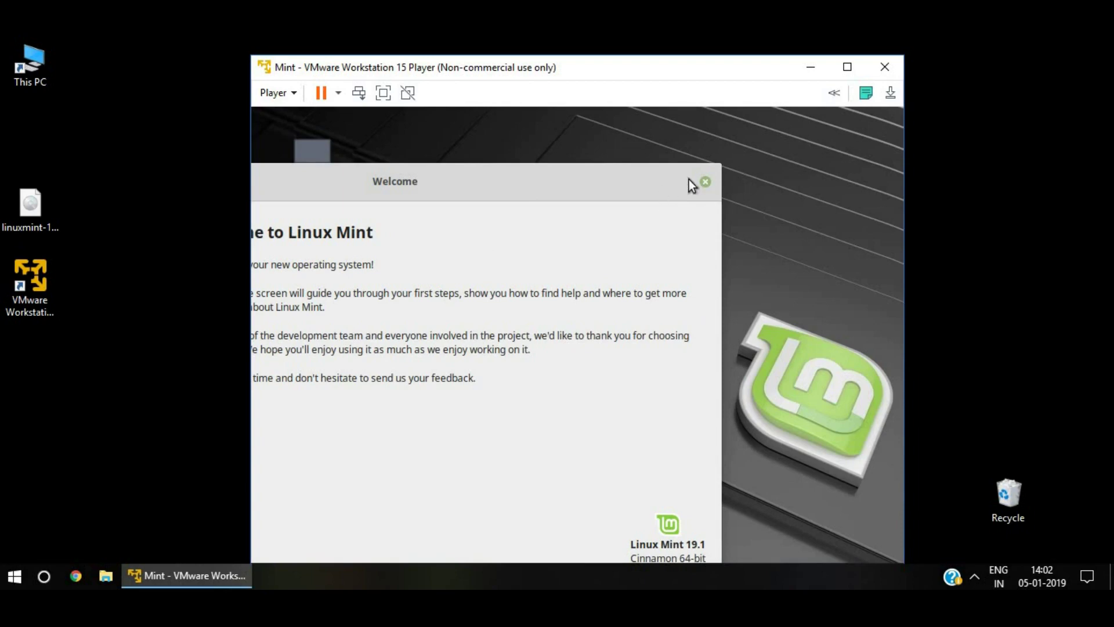
drag(656, 186, 768, 142)
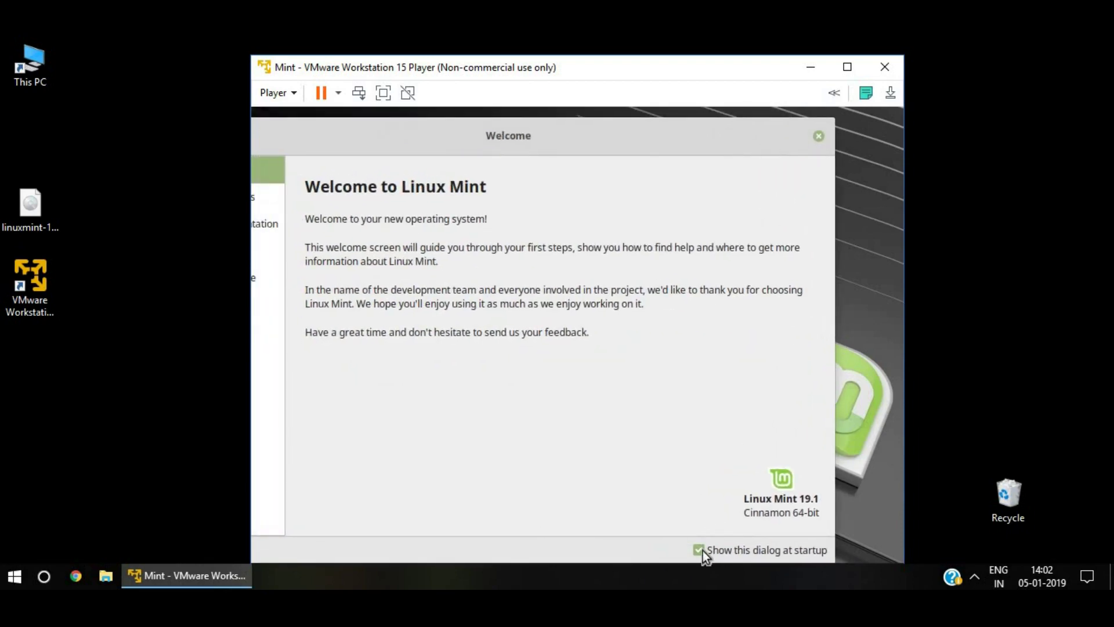
click(818, 137)
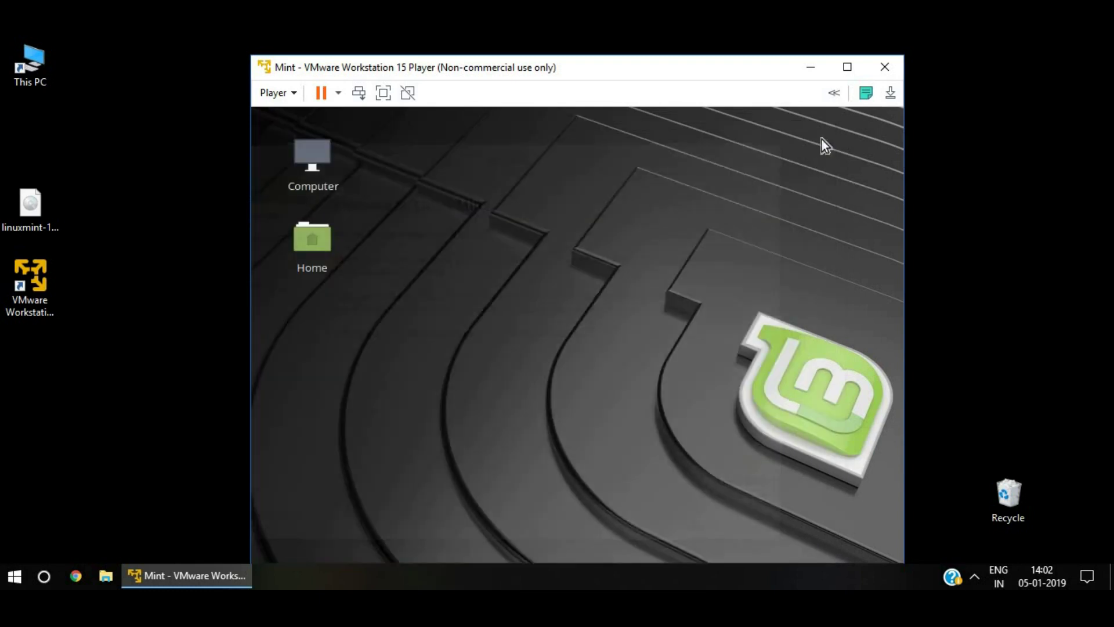
click(834, 95)
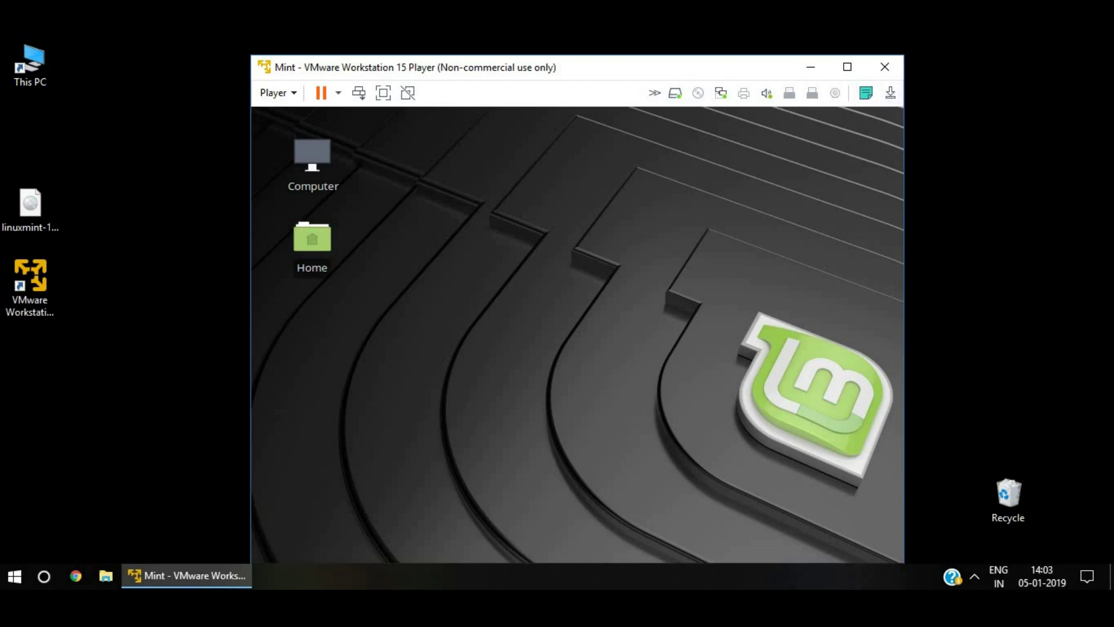
Make the VM fill the screen and launch a Terminal from the Mint application menu.
double_click(529, 70)
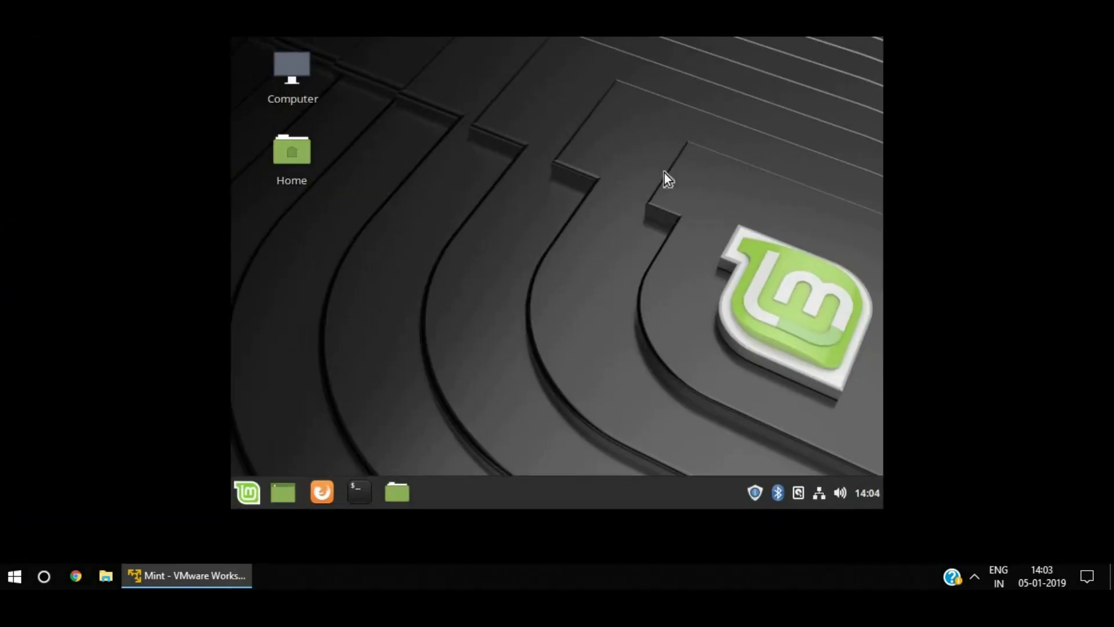
click(235, 489)
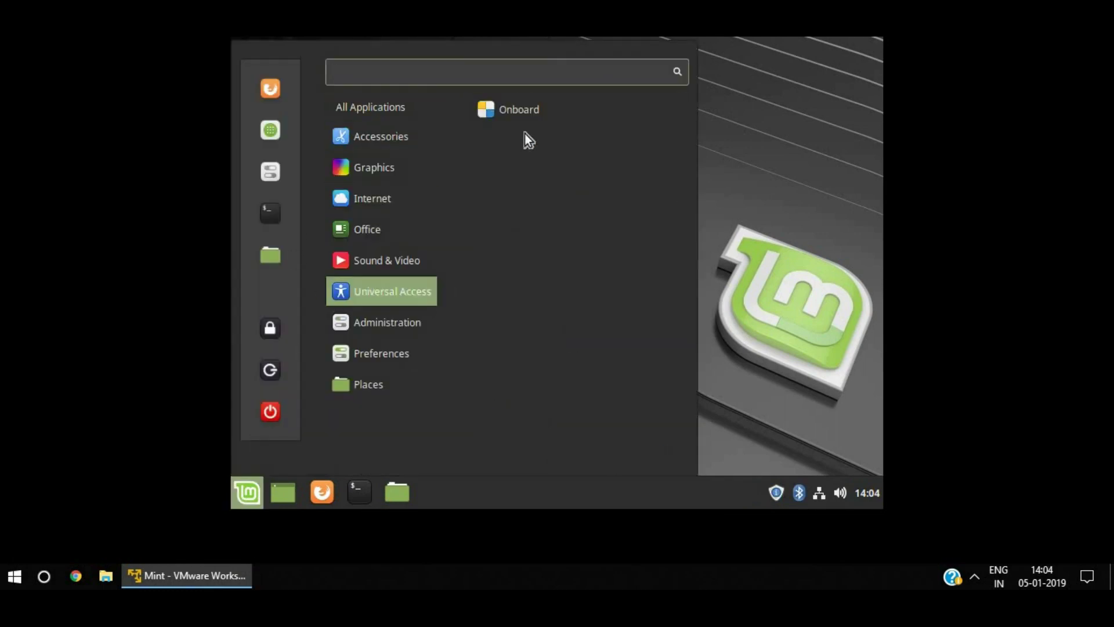
mouse_move(401, 200)
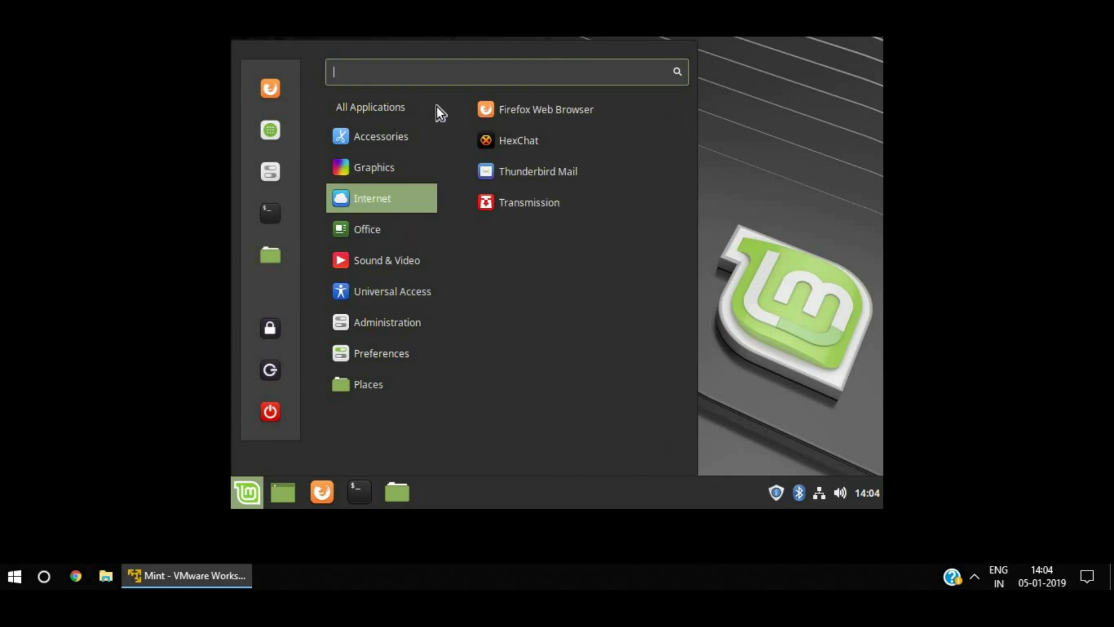
mouse_move(370, 134)
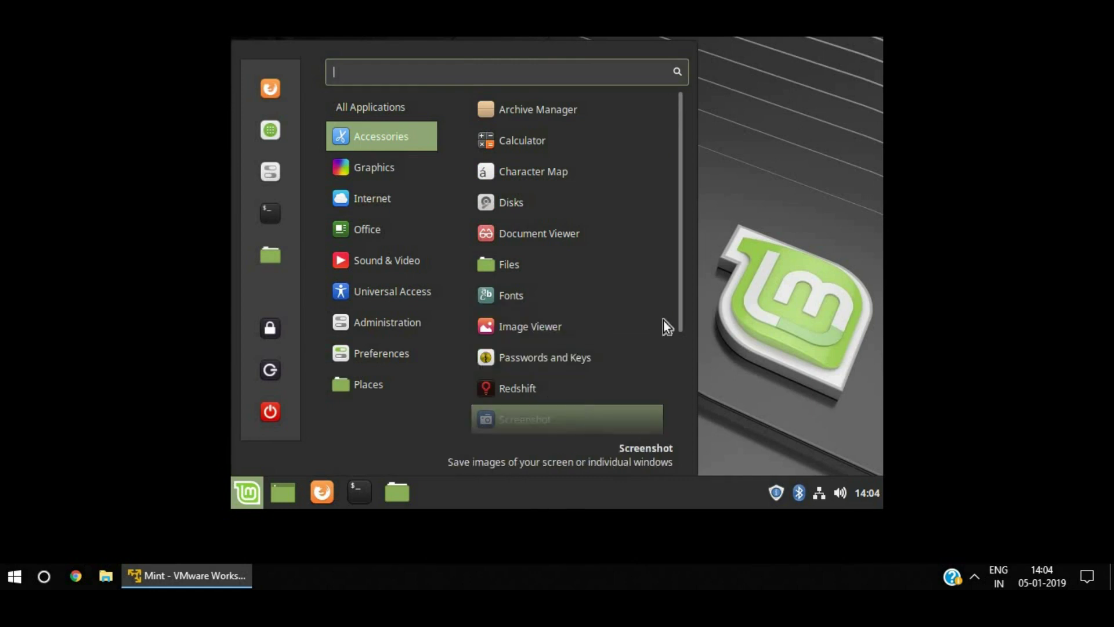
drag(682, 309, 695, 442)
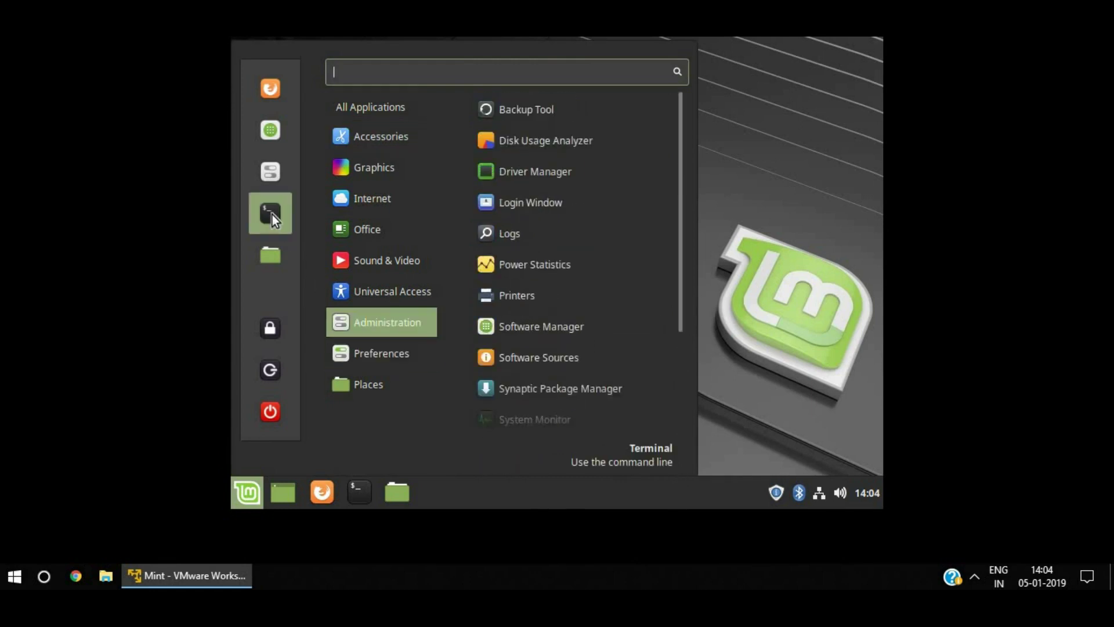
click(270, 214)
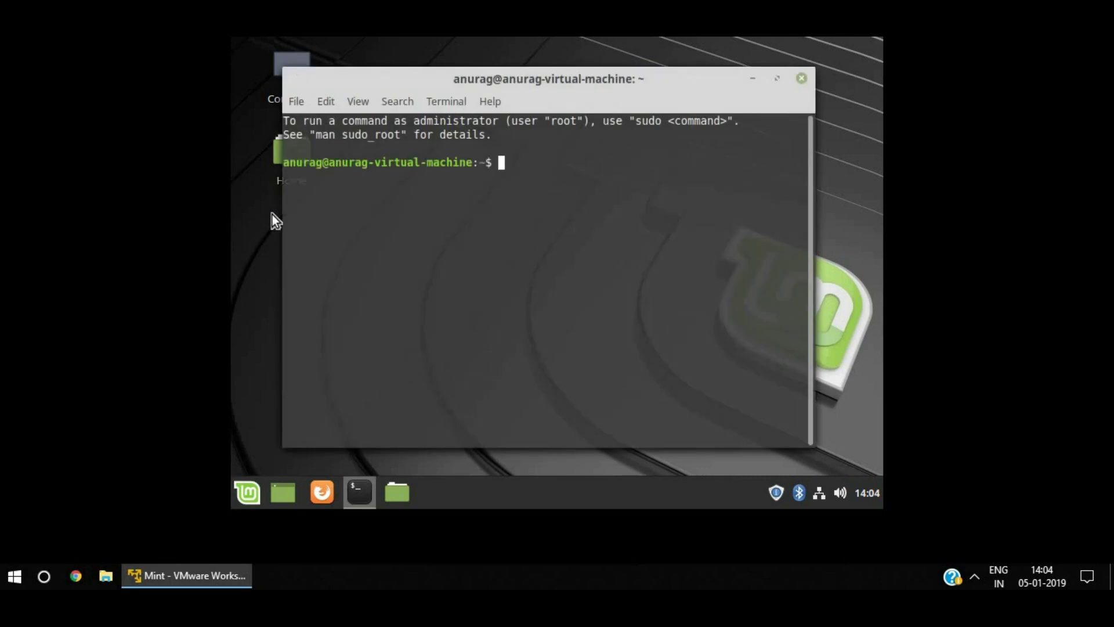
Run whoami and pwd in the terminal.
text(whoami)
key(Return)
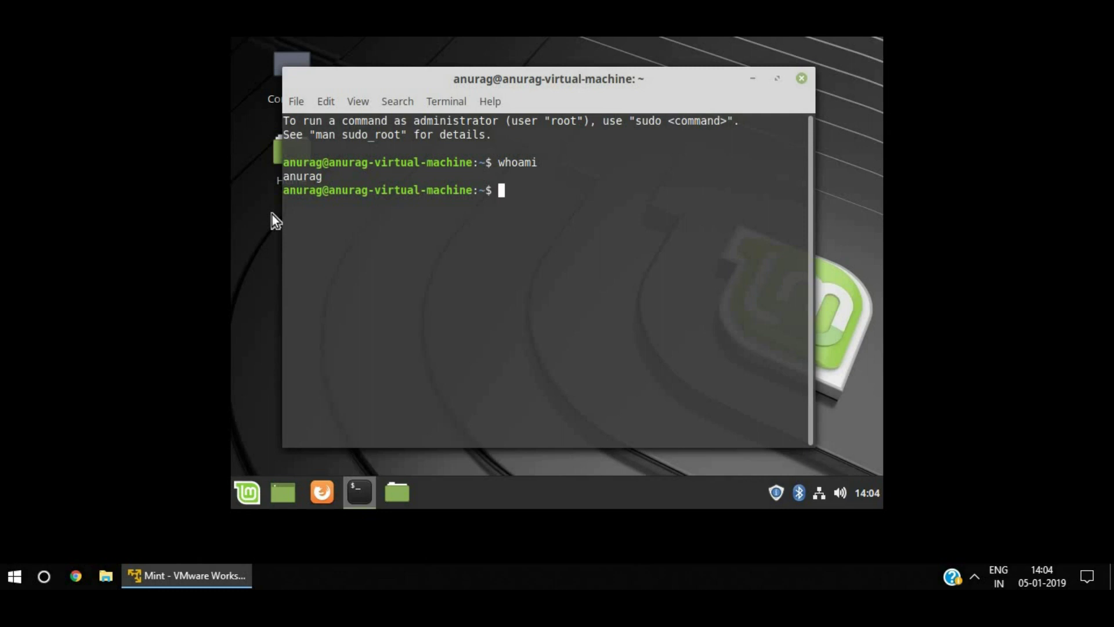
text(pwd)
key(Return)
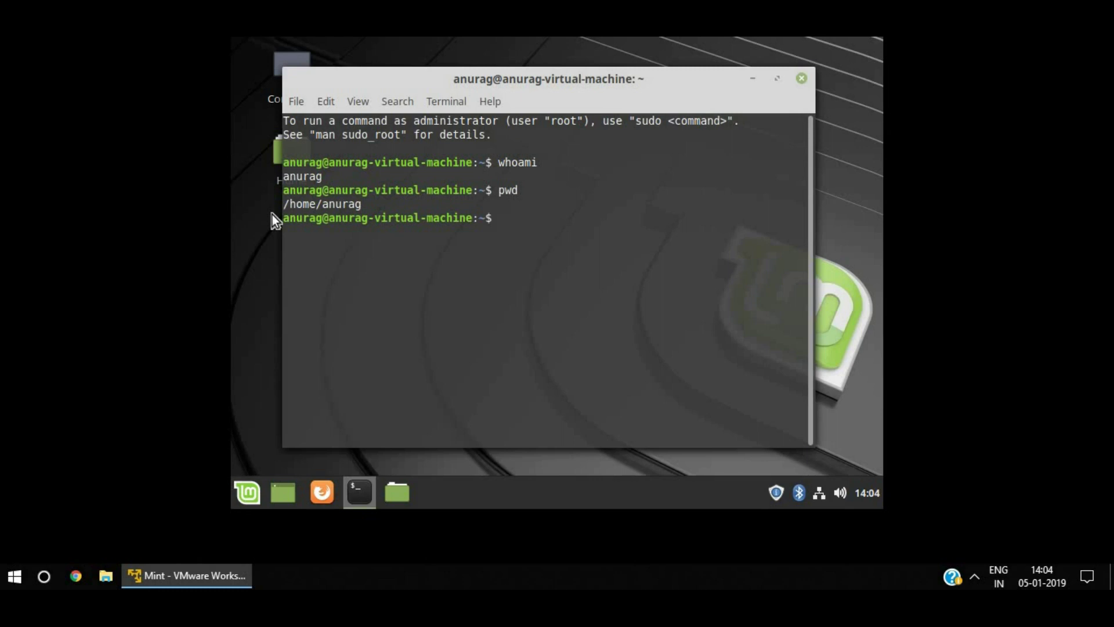
Run 'sudo shutdown now' and enter the sudo password.
text(sudo shutdown now)
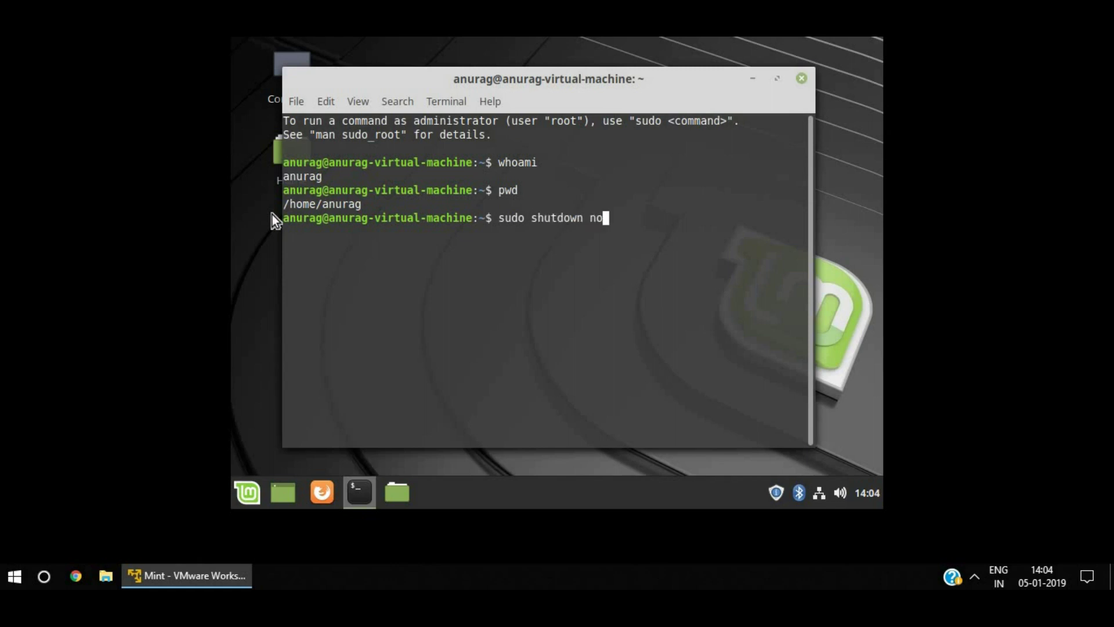
key(Return)
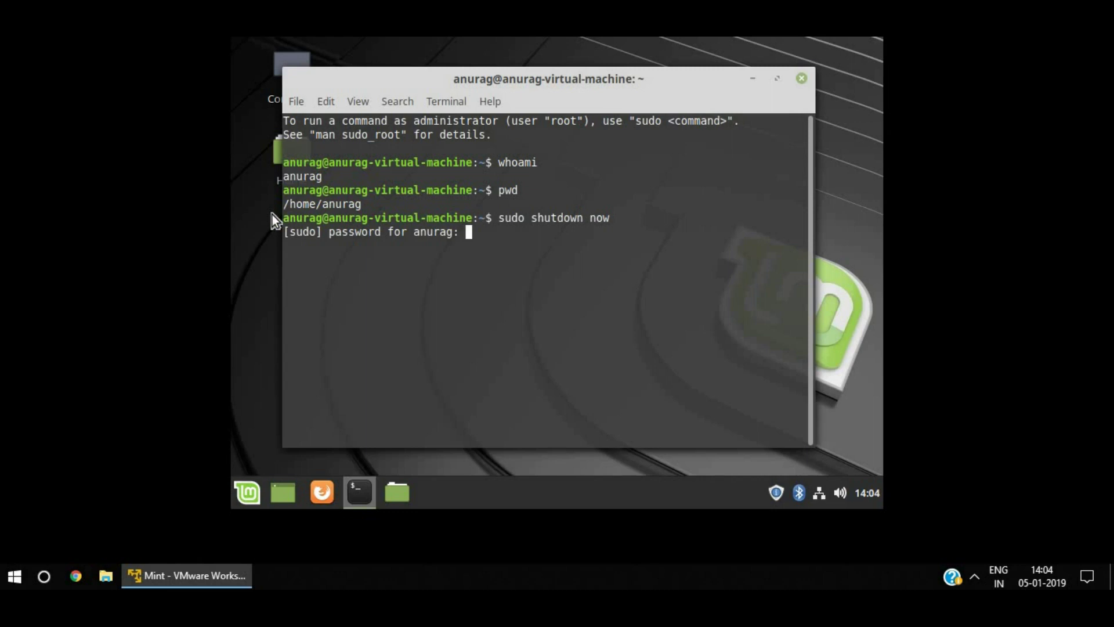
text(****)
key(Return)
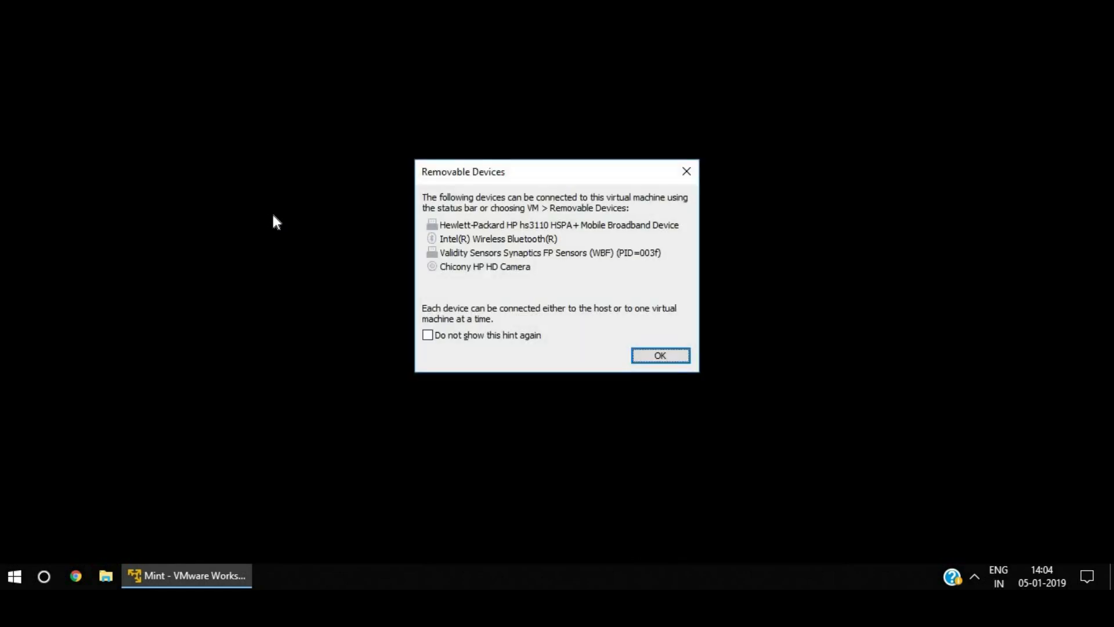
Turn off and dismiss the Removable Devices hint, then refresh the Windows desktop.
click(454, 335)
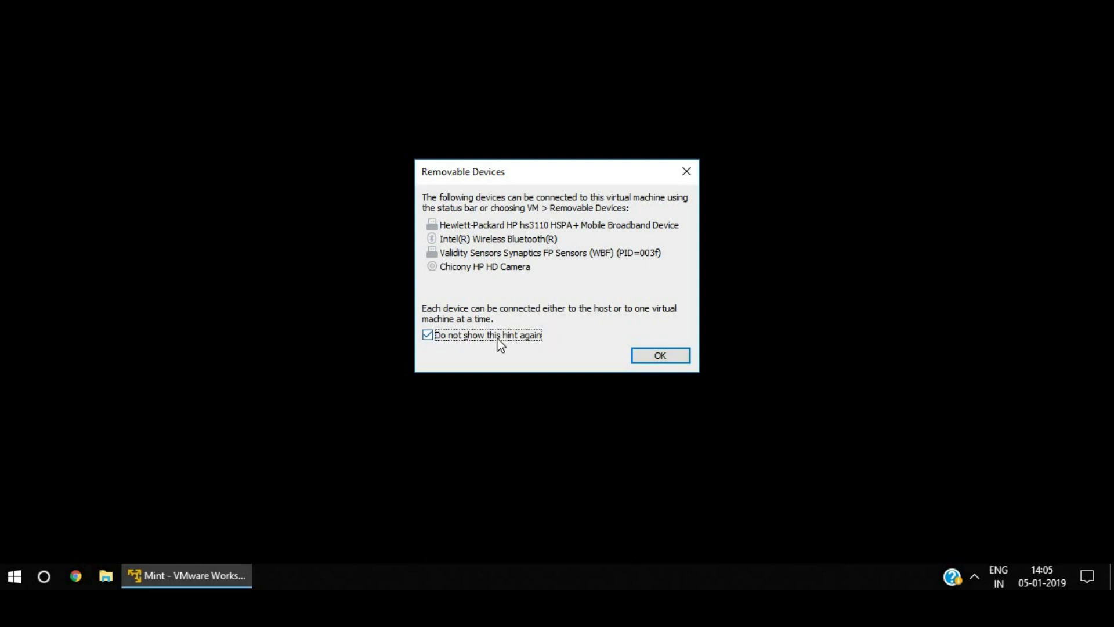
click(646, 354)
right_click(335, 173)
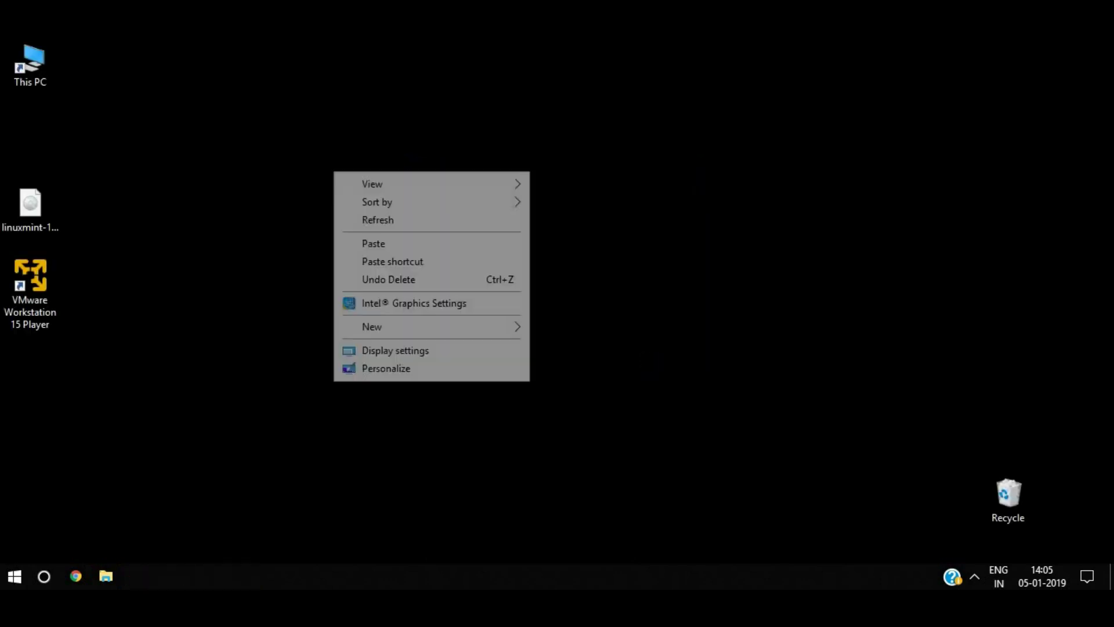
click(365, 223)
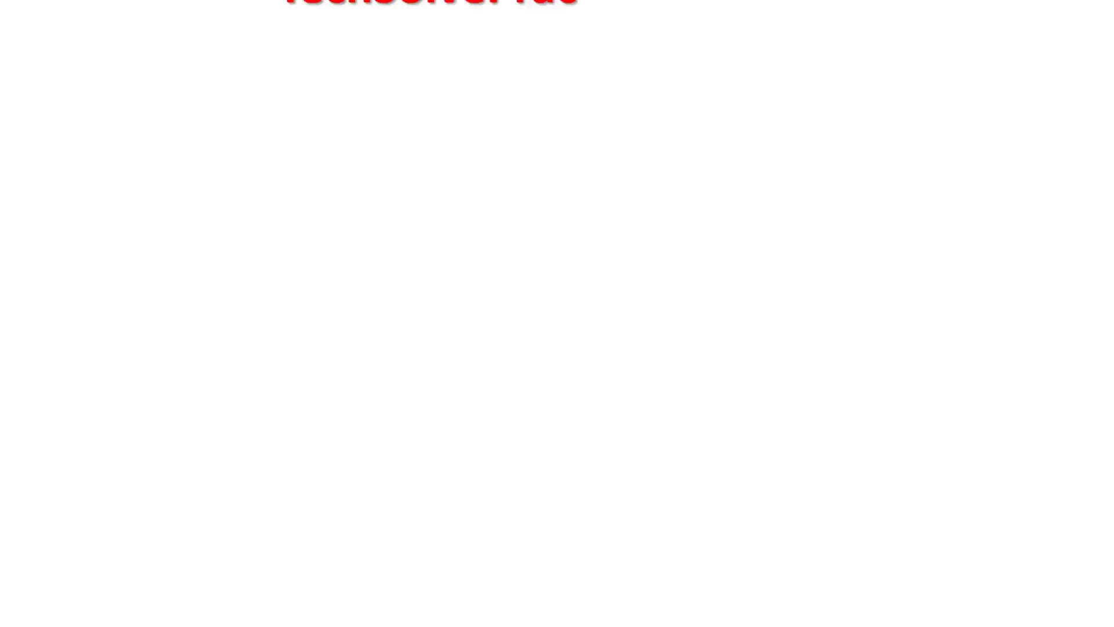